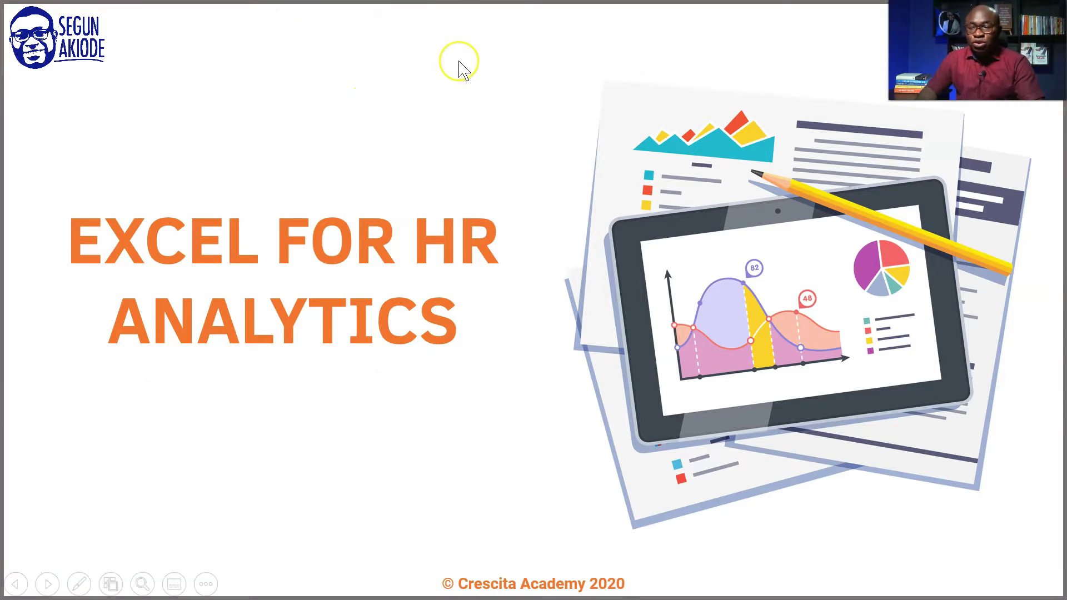
Advance the slideshow from the title slide to slide 2, Statistics in Human Resources.
{"action": "left_click", "coordinate": [460, 65]}
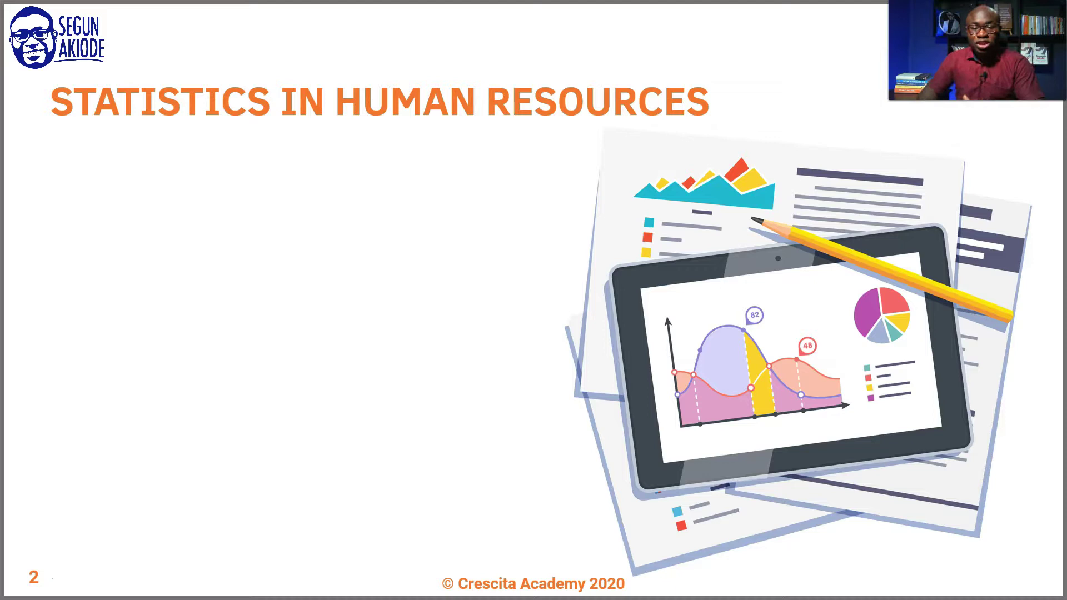
Reveal the Base Measures bullet on the Statistics in Human Resources slide.
{"action": "left_click", "coordinate": [393, 238]}
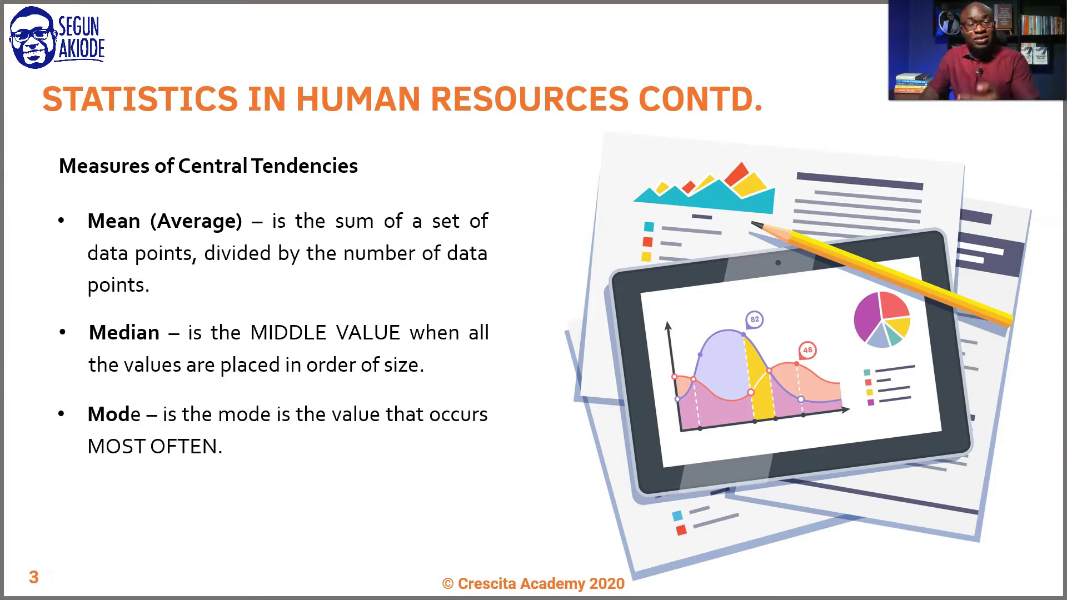
Go to the Practical Session slide, switch to the Excel workbook, and select C9 below the salaries.
{"action": "key", "text": "Right"}
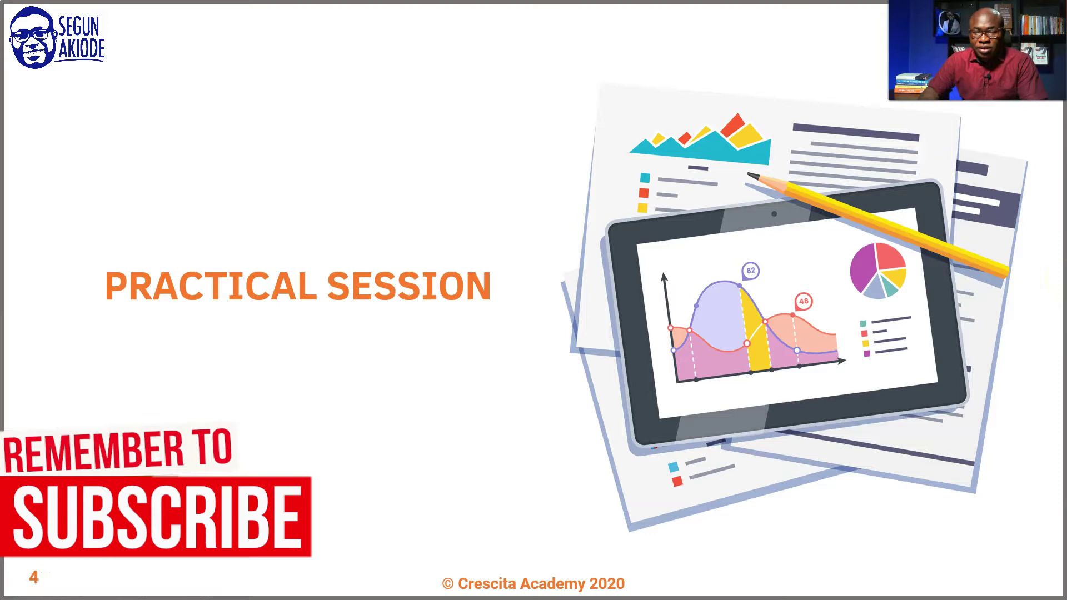
{"action": "key", "text": "alt+Tab"}
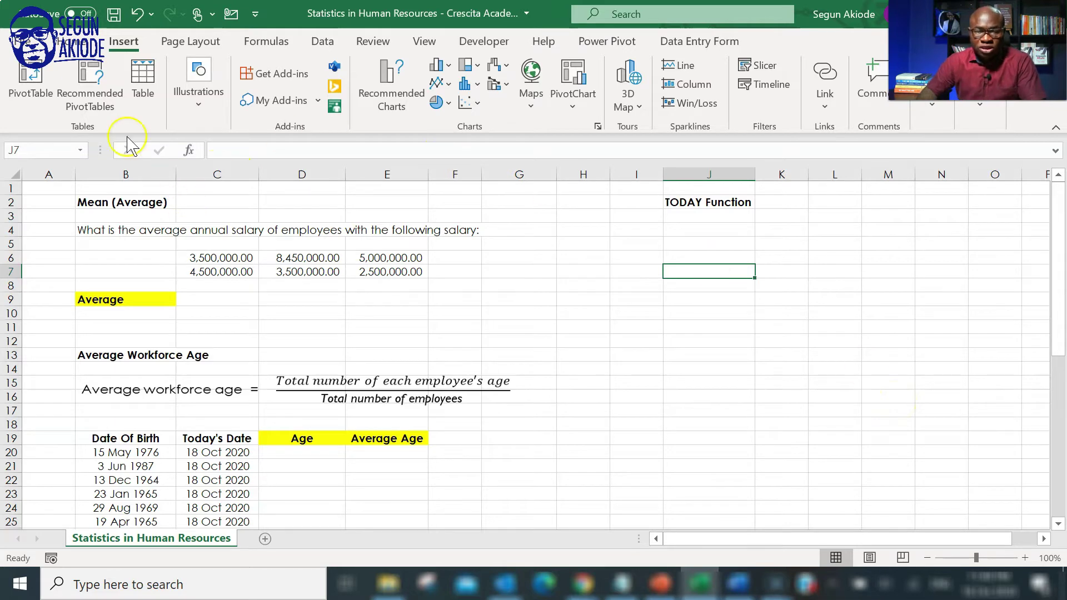
{"action": "left_click", "coordinate": [62, 43]}
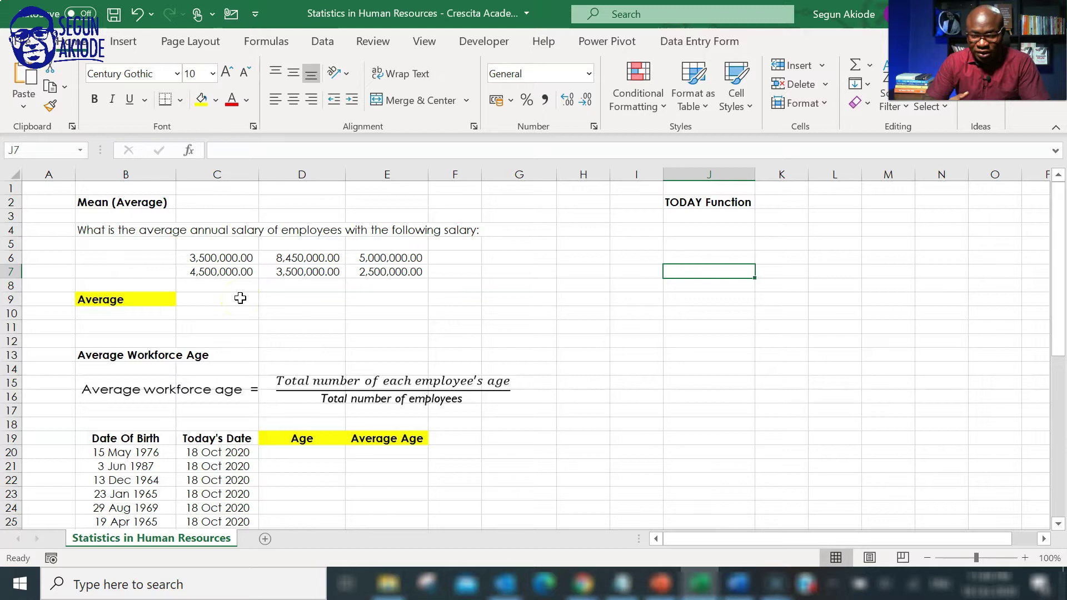
{"action": "left_click_drag", "start_coordinate": [194, 257], "coordinate": [380, 276]}
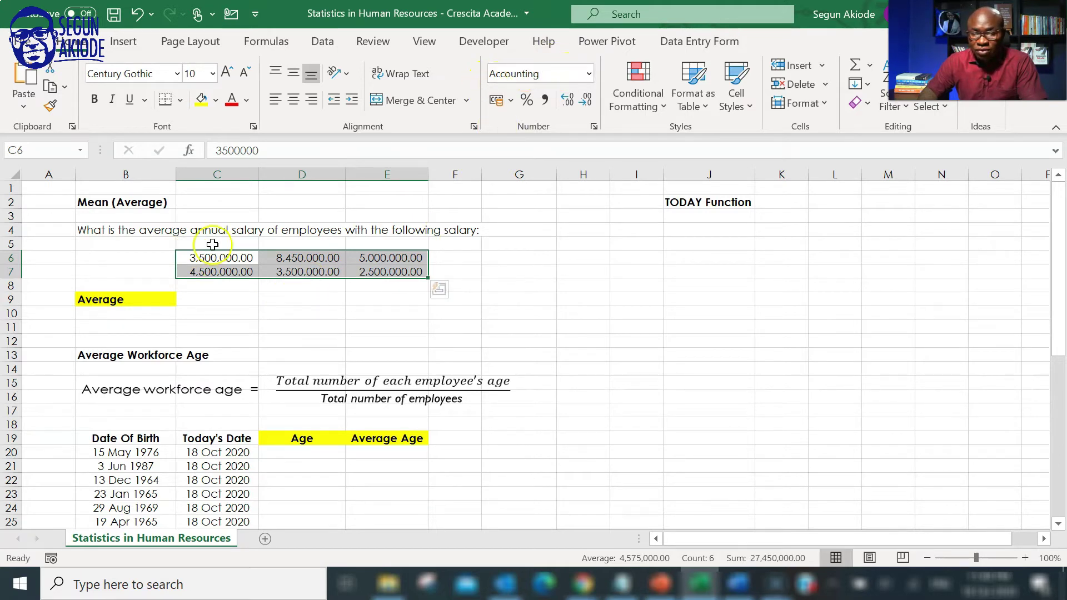
{"action": "left_click", "coordinate": [221, 286]}
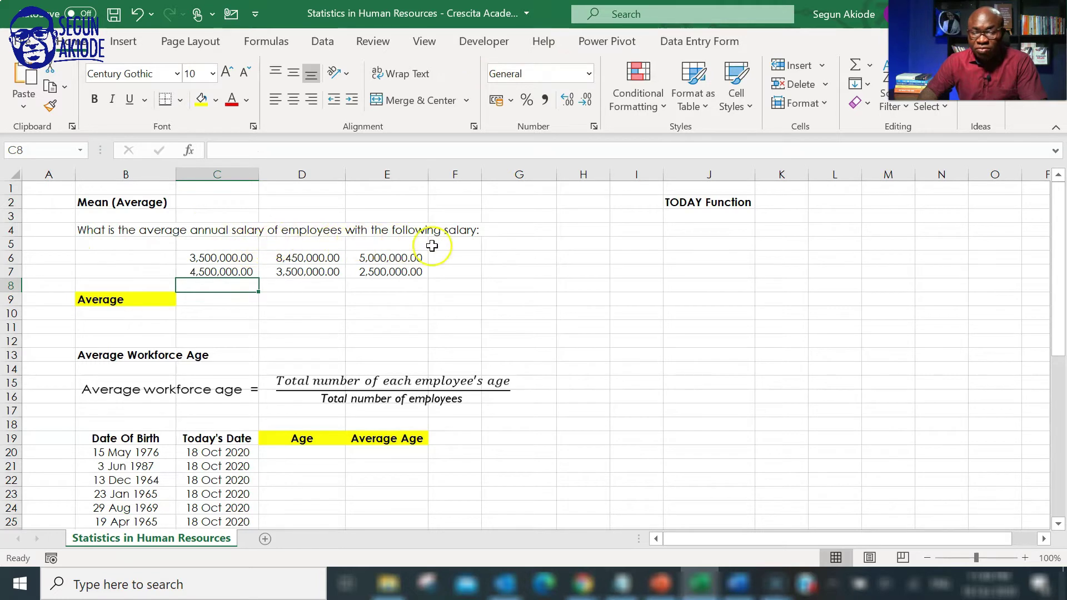
{"action": "left_click", "coordinate": [214, 304]}
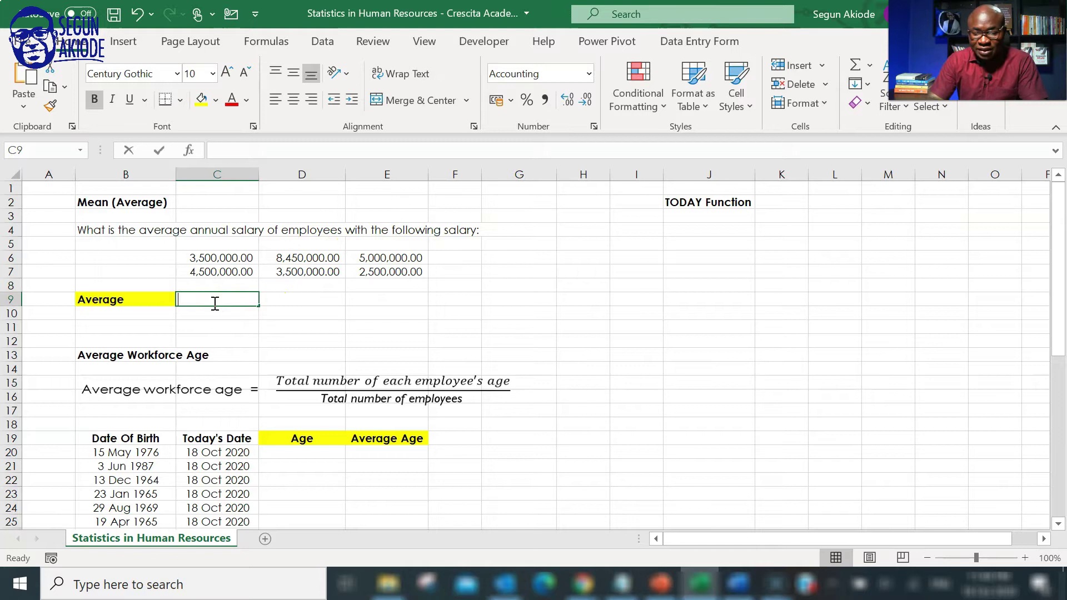
Enter =AVERAGE(C6:E7) in C9, giving an average salary of 4,575,000.00.
{"action": "type", "text": "="}
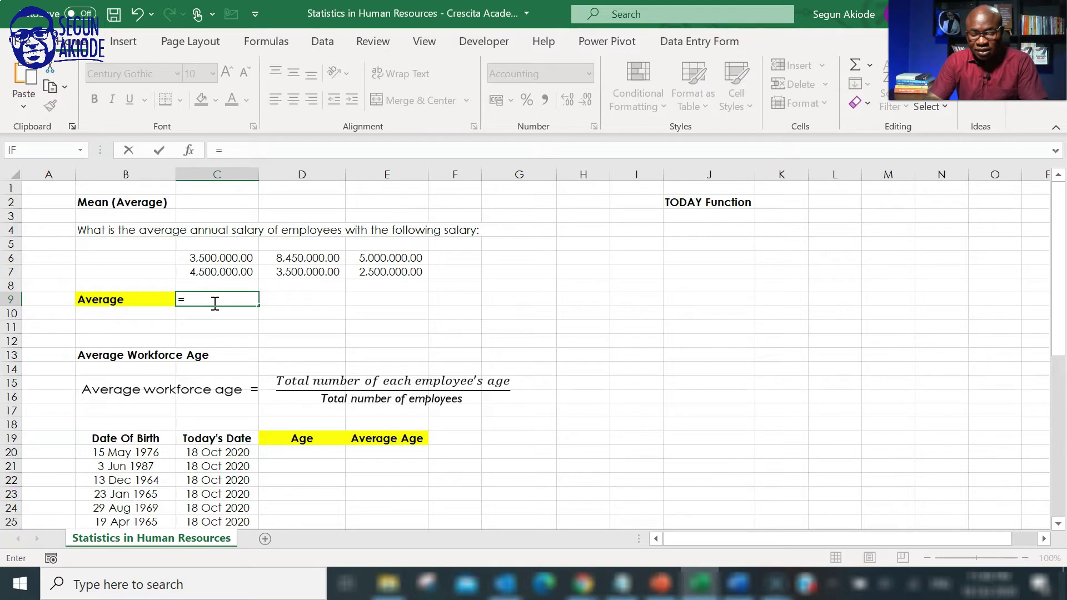
{"action": "type", "text": "Aver"}
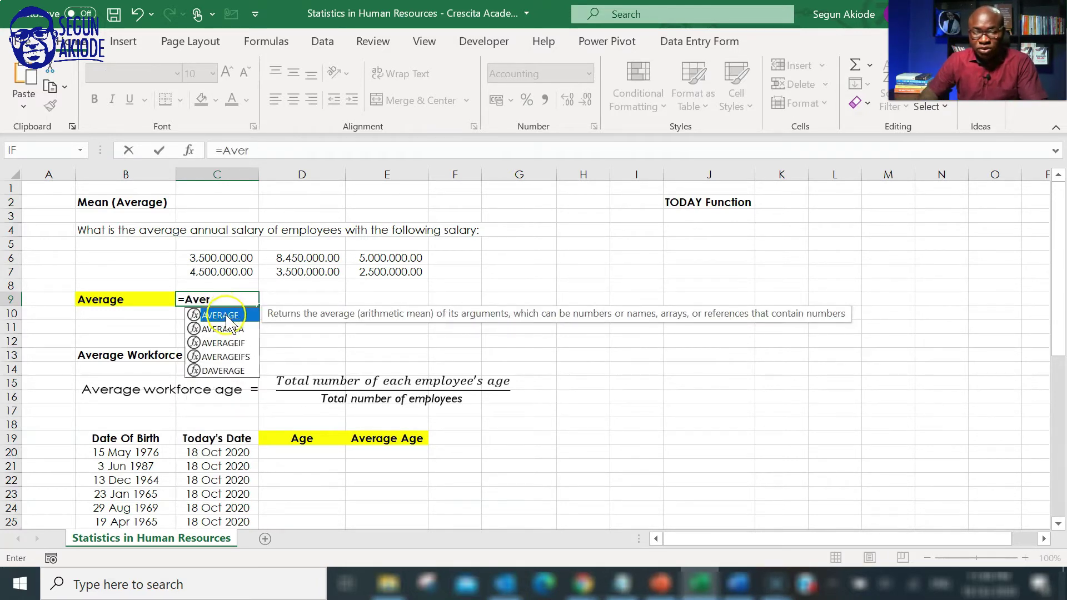
{"action": "double_click", "coordinate": [228, 315]}
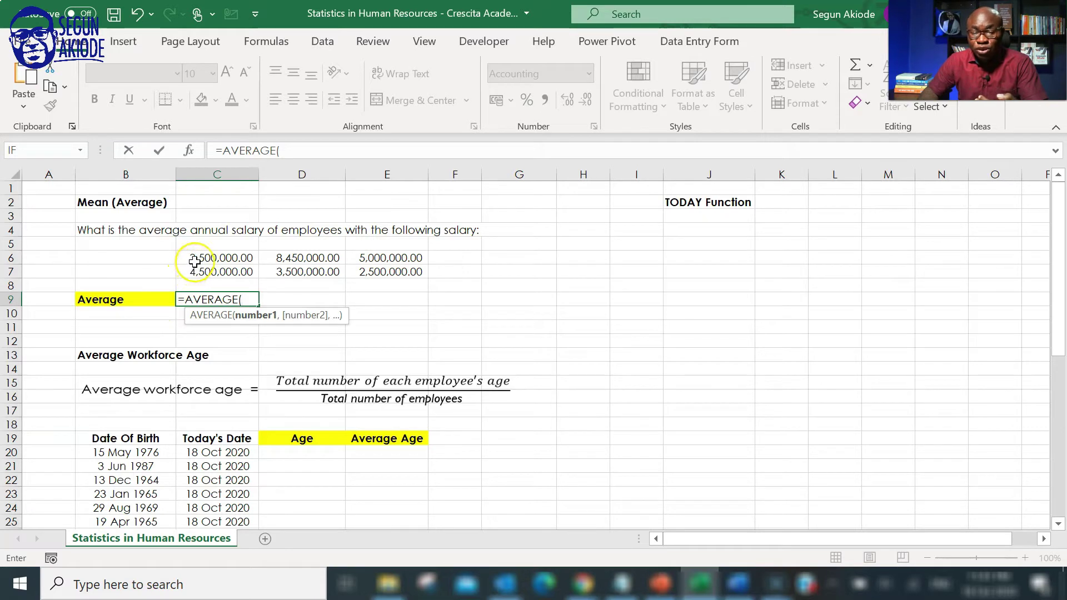
{"action": "left_click_drag", "start_coordinate": [192, 259], "coordinate": [408, 257]}
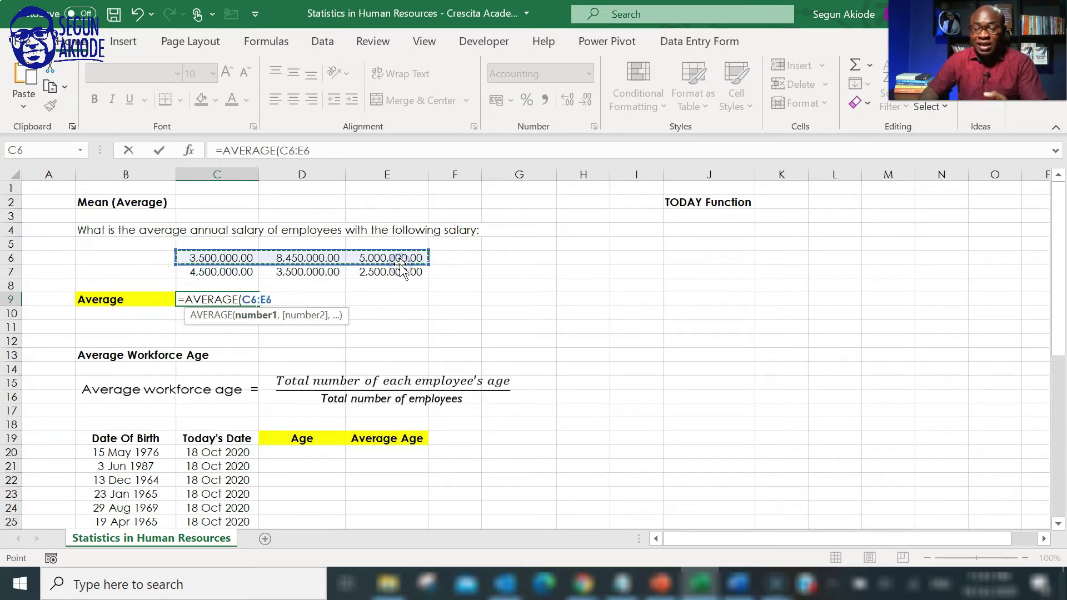
{"action": "left_click", "coordinate": [206, 254]}
{"action": "left_click_drag", "start_coordinate": [206, 254], "coordinate": [396, 273]}
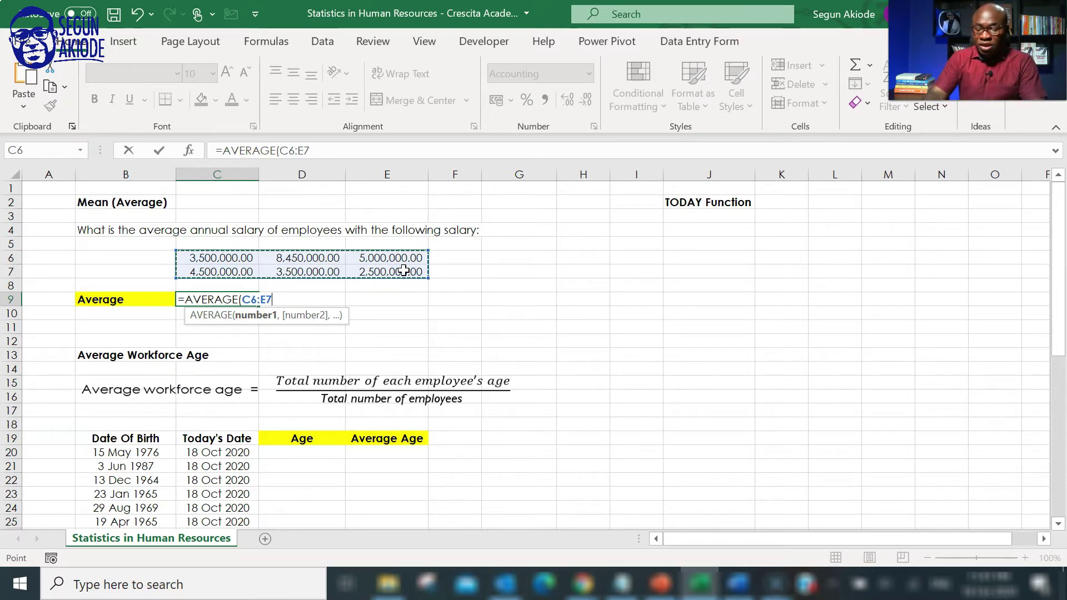
{"action": "type", "text": ")"}
{"action": "key", "text": "Return"}
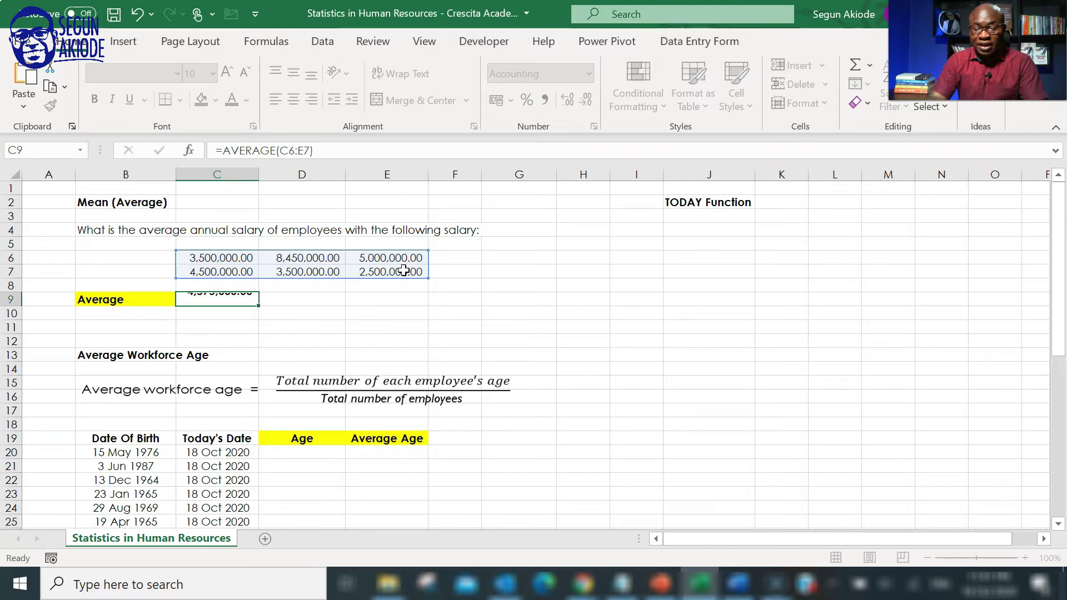
{"action": "left_click", "coordinate": [200, 300]}
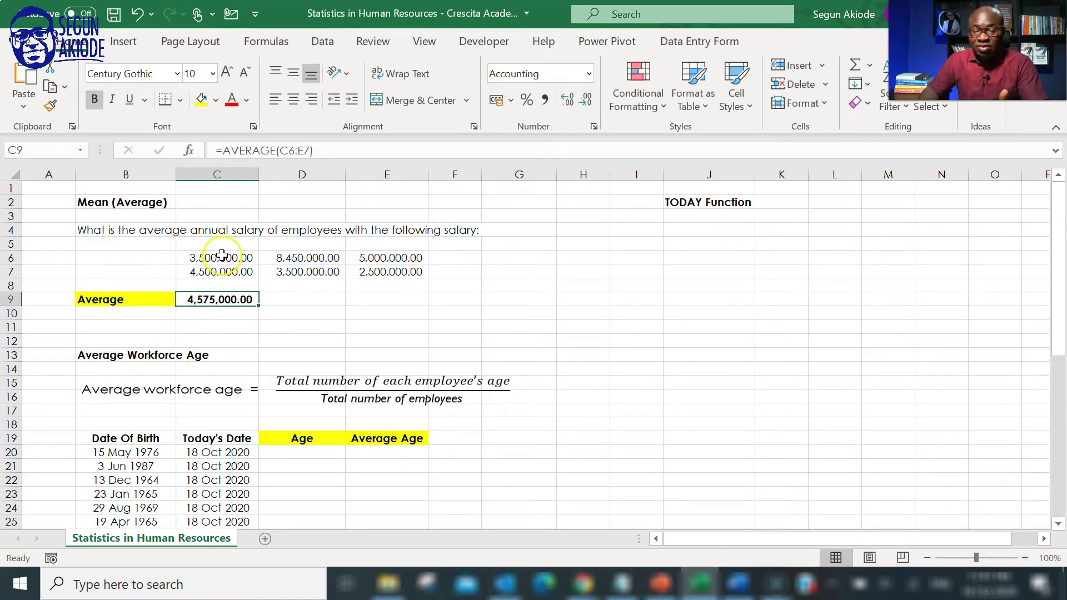
{"action": "left_click_drag", "start_coordinate": [221, 257], "coordinate": [365, 268]}
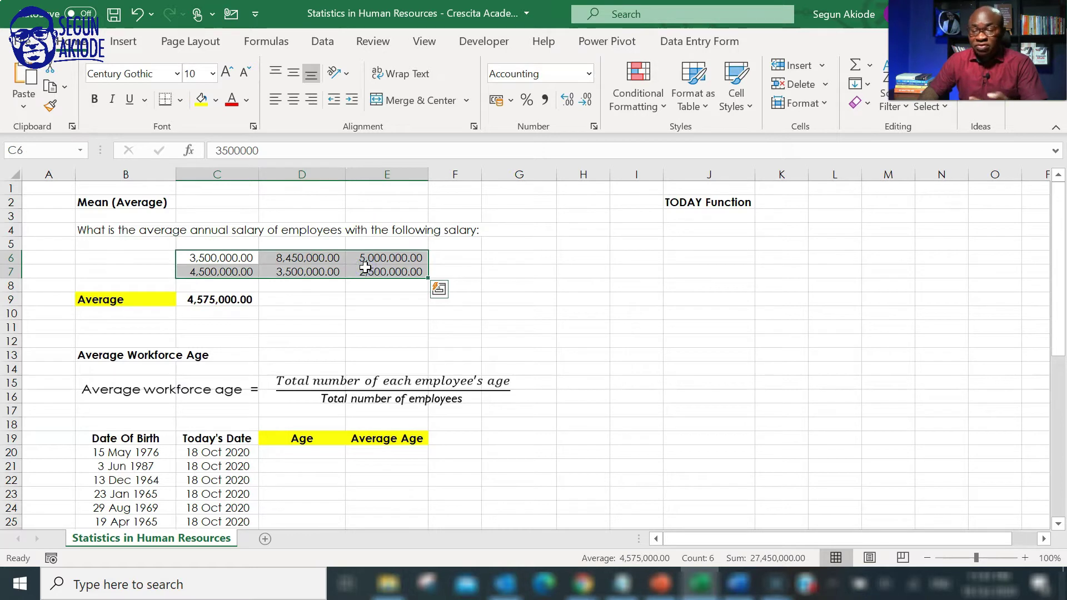
{"action": "left_click", "coordinate": [255, 326]}
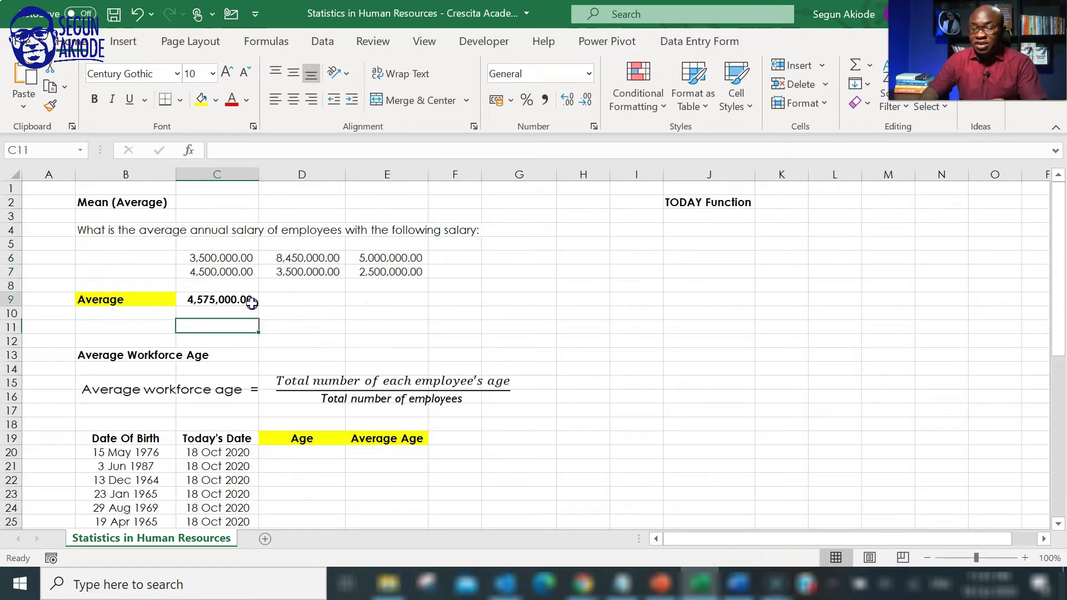
{"action": "left_click", "coordinate": [251, 302]}
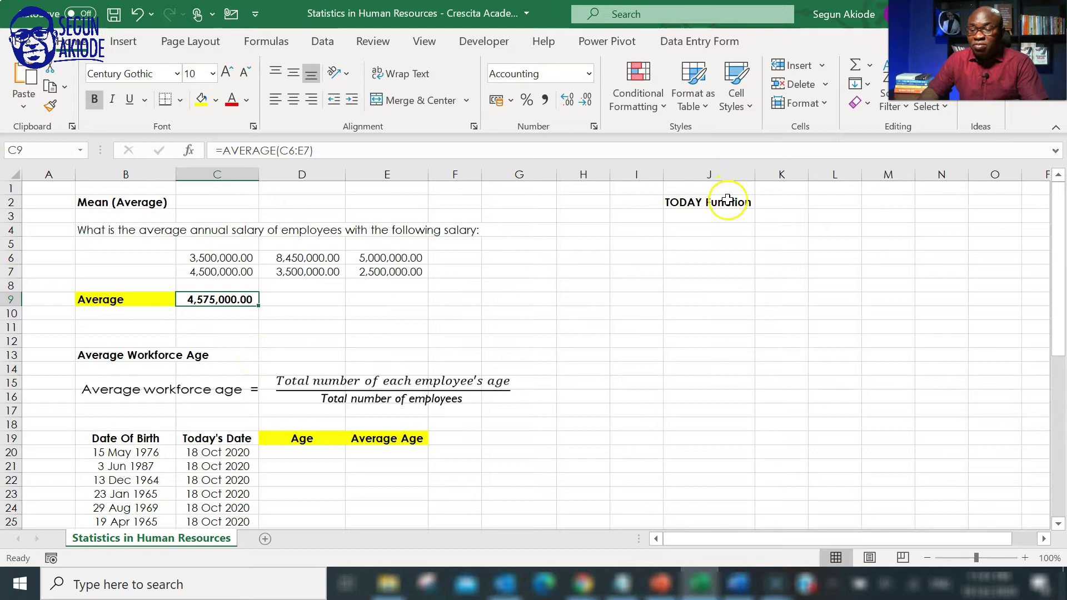
{"action": "left_click", "coordinate": [717, 214]}
{"action": "left_click", "coordinate": [719, 203]}
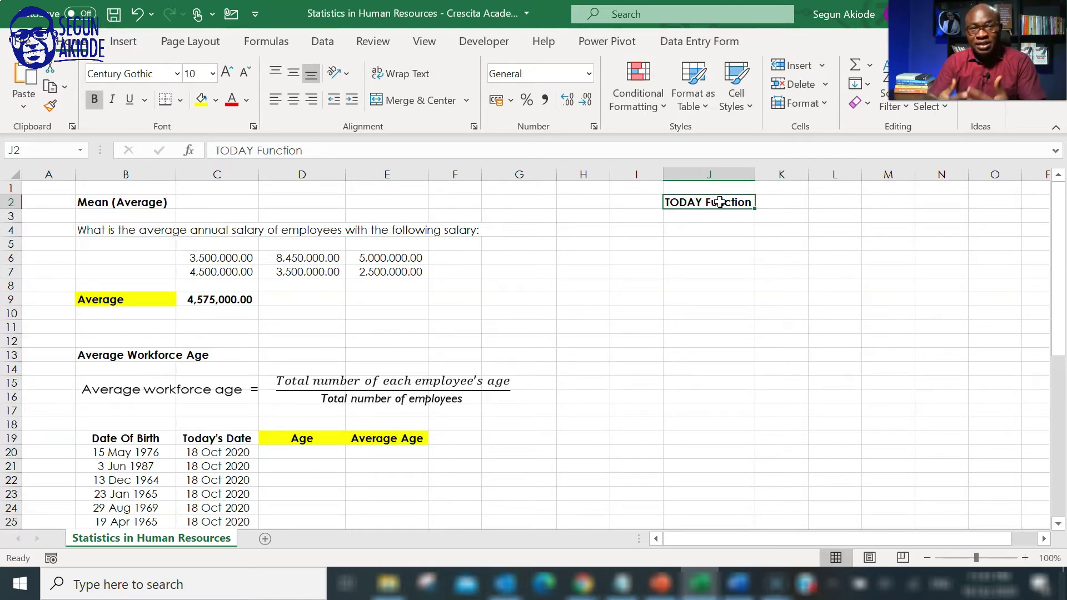
Enter =TODAY() in K2 so it displays 18 10 2020.
{"action": "left_click", "coordinate": [786, 202]}
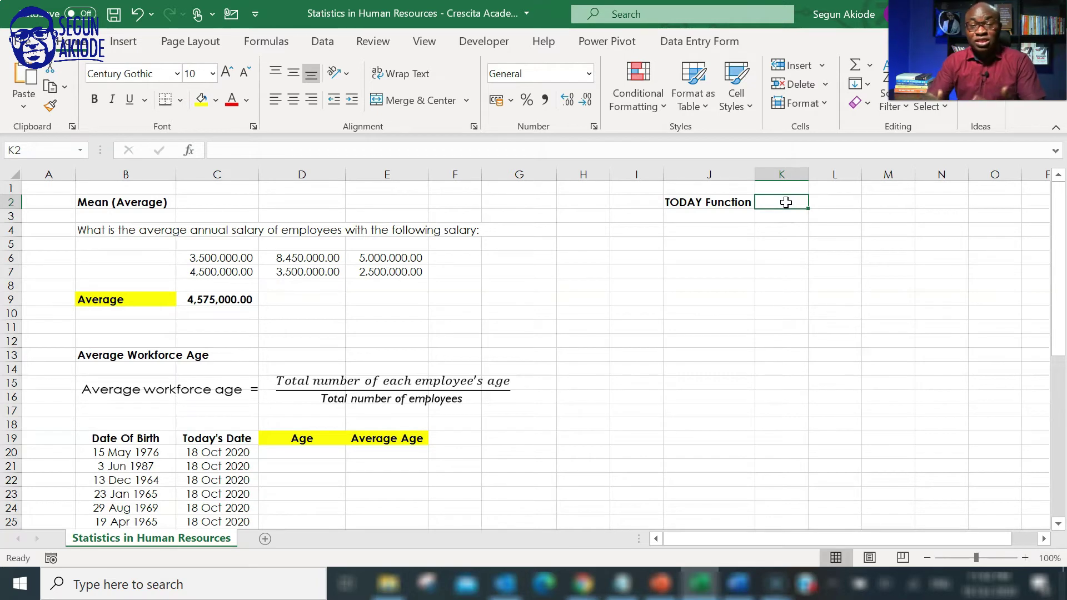
{"action": "type", "text": "="}
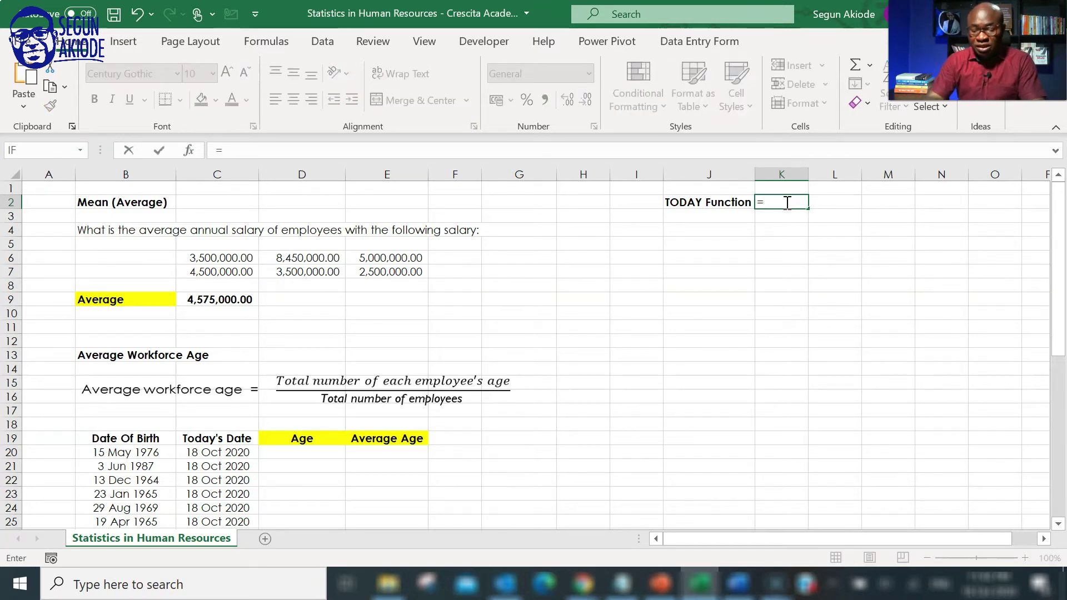
{"action": "type", "text": "TO"}
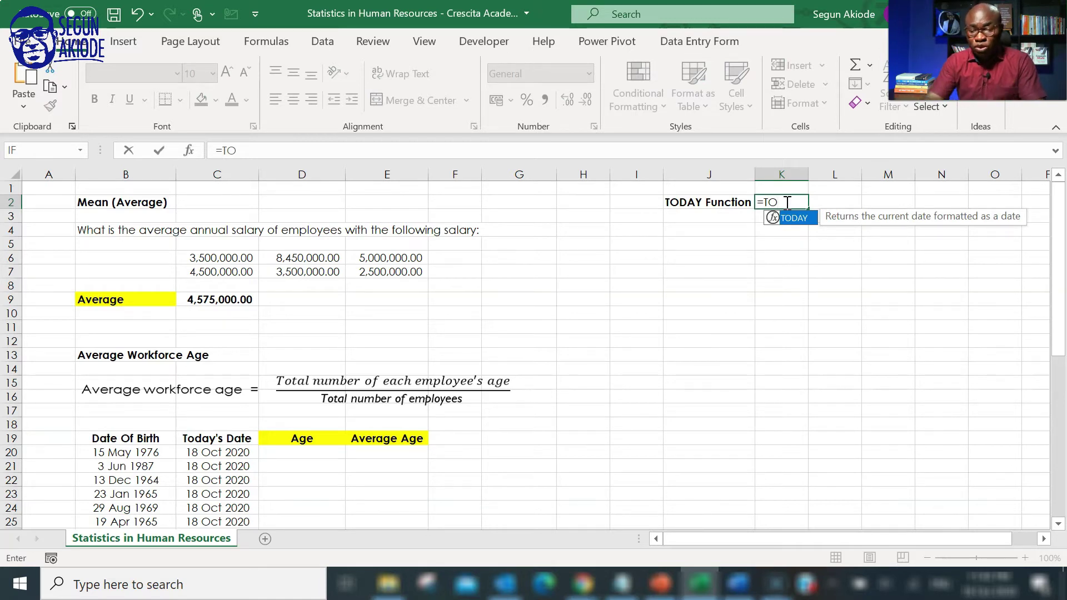
{"action": "type", "text": "day"}
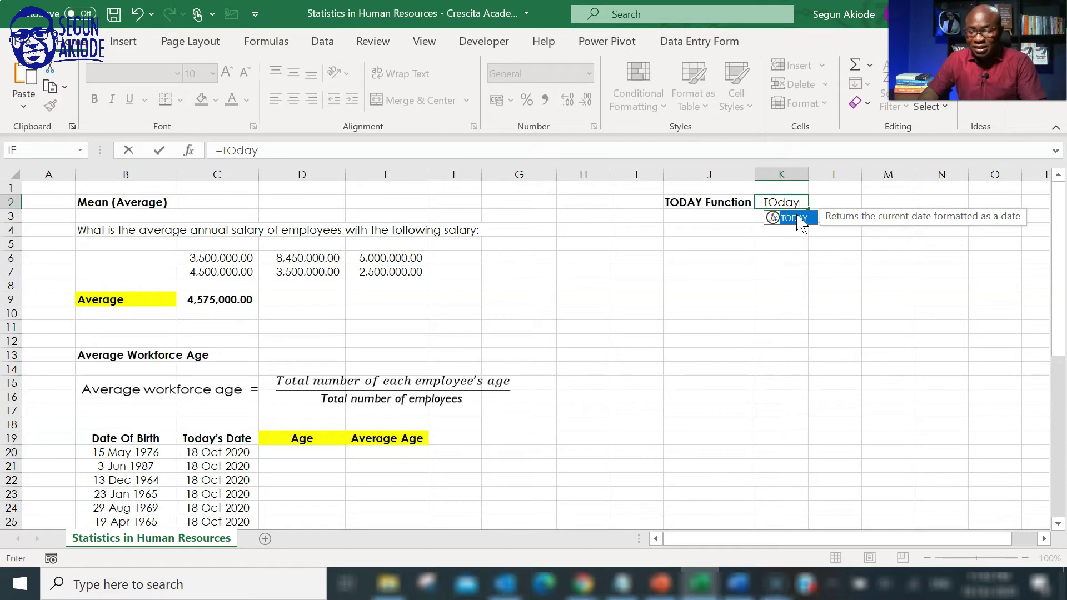
{"action": "left_click", "coordinate": [799, 218]}
{"action": "double_click", "coordinate": [800, 218]}
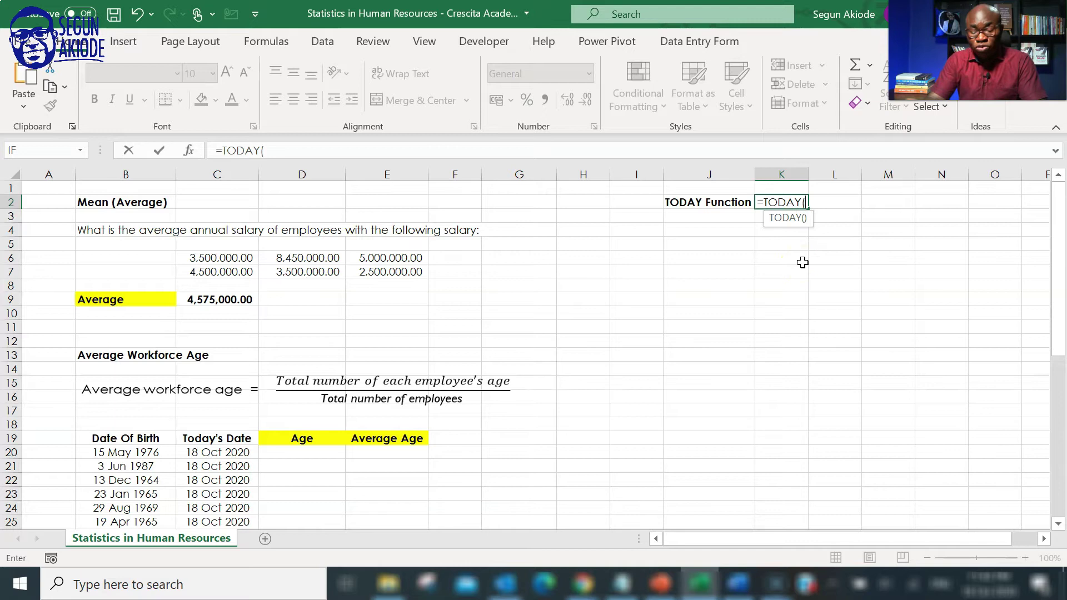
{"action": "type", "text": ")"}
{"action": "key", "text": "Return"}
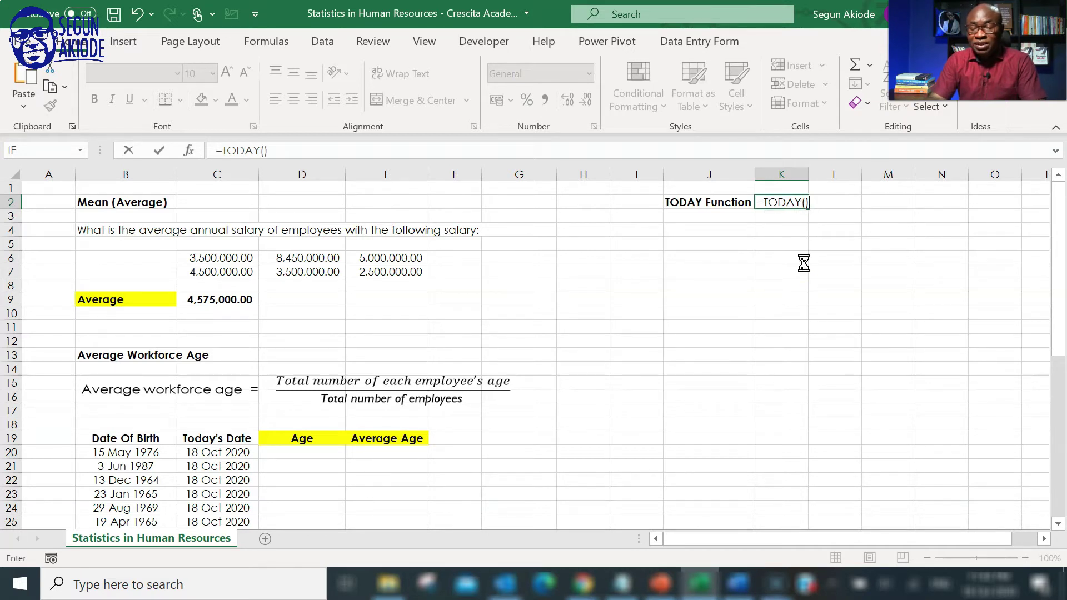
{"action": "left_click", "coordinate": [790, 206]}
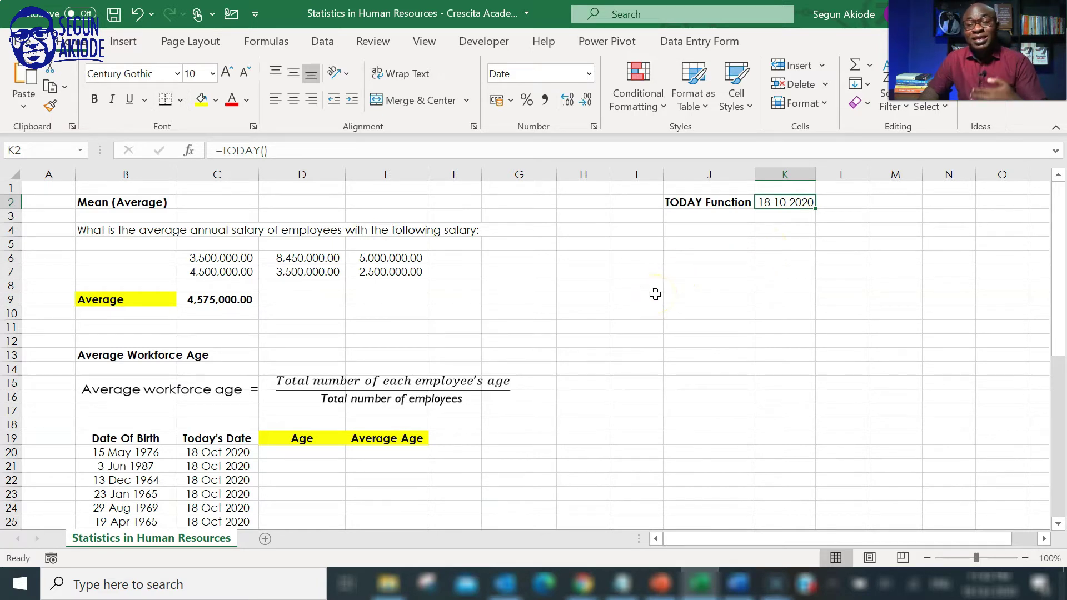
Enter the heading 'Age' in cell J5, correcting a mistyped start.
{"action": "left_click", "coordinate": [693, 248]}
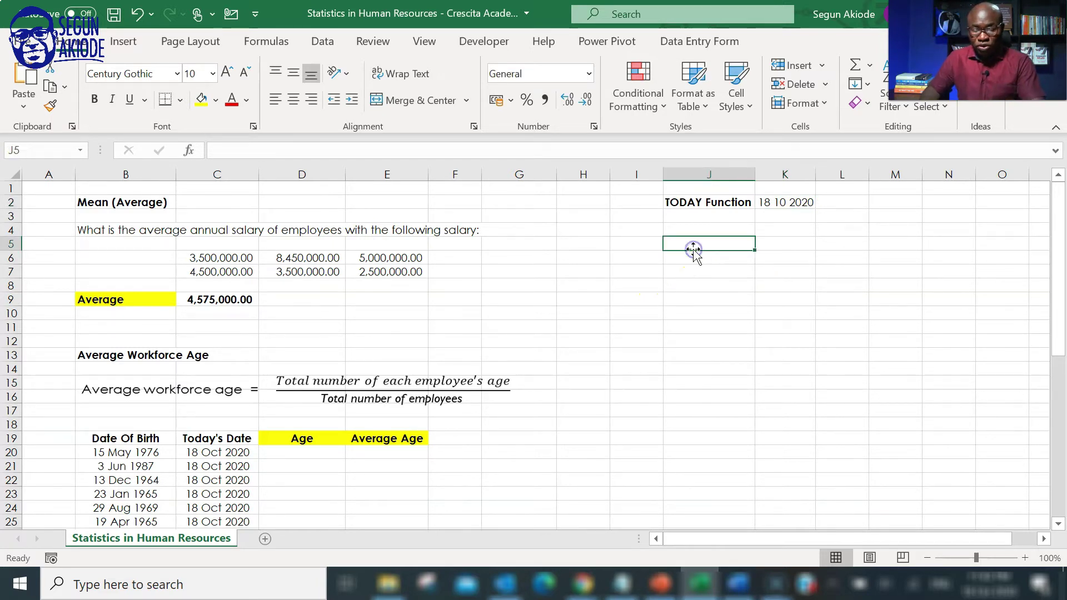
{"action": "type", "text": "Empl"}
{"action": "key", "text": "BackSpace"}
{"action": "key", "text": "BackSpace"}
{"action": "key", "text": "BackSpace"}
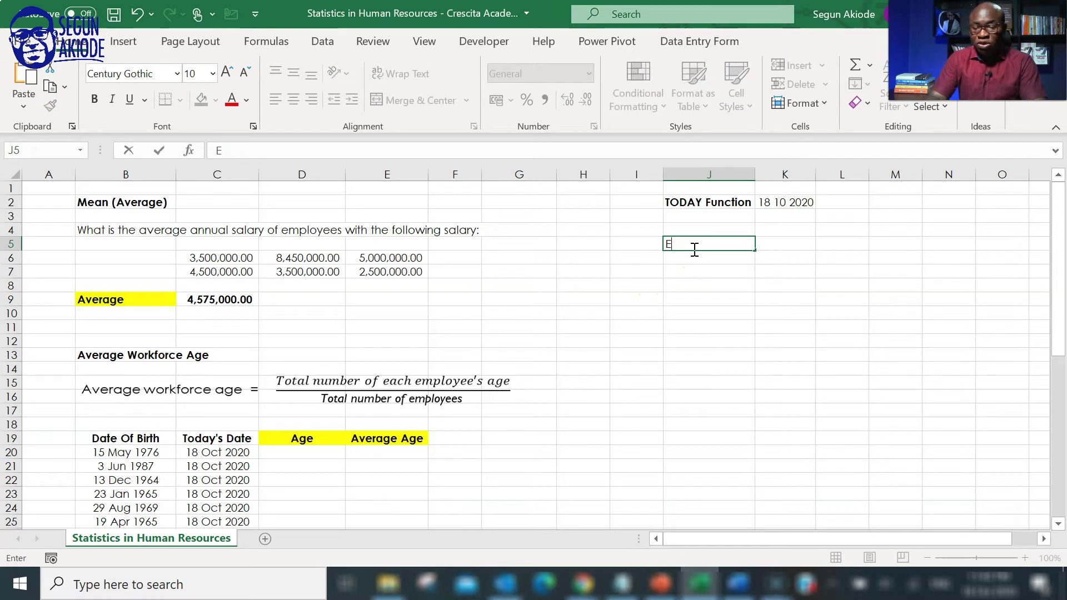
{"action": "key", "text": "BackSpace"}
{"action": "type", "text": "AGe"}
{"action": "key", "text": "Return"}
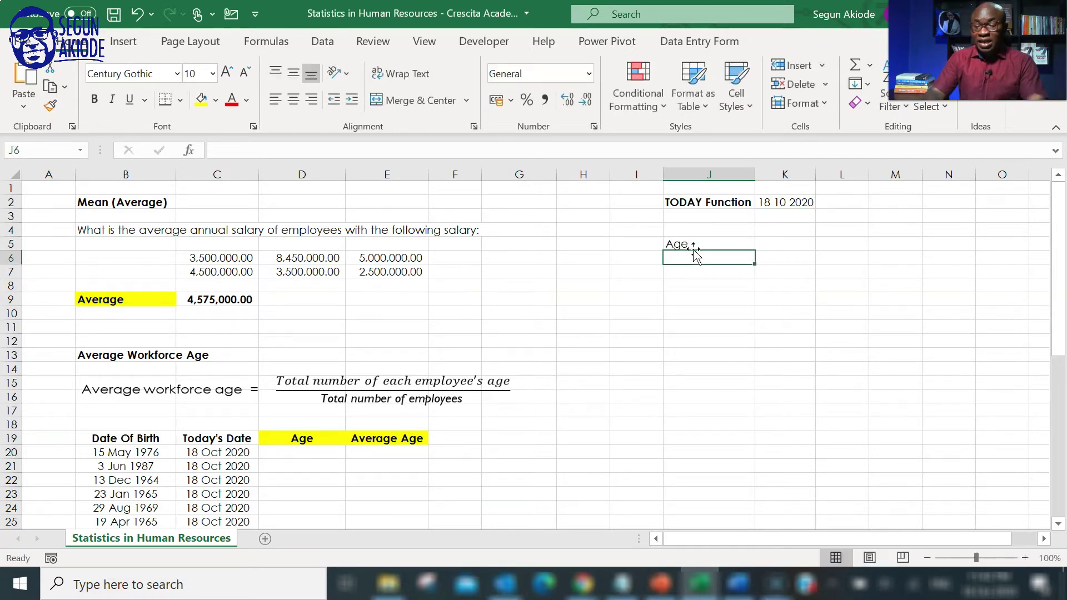
{"action": "left_click", "coordinate": [698, 242]}
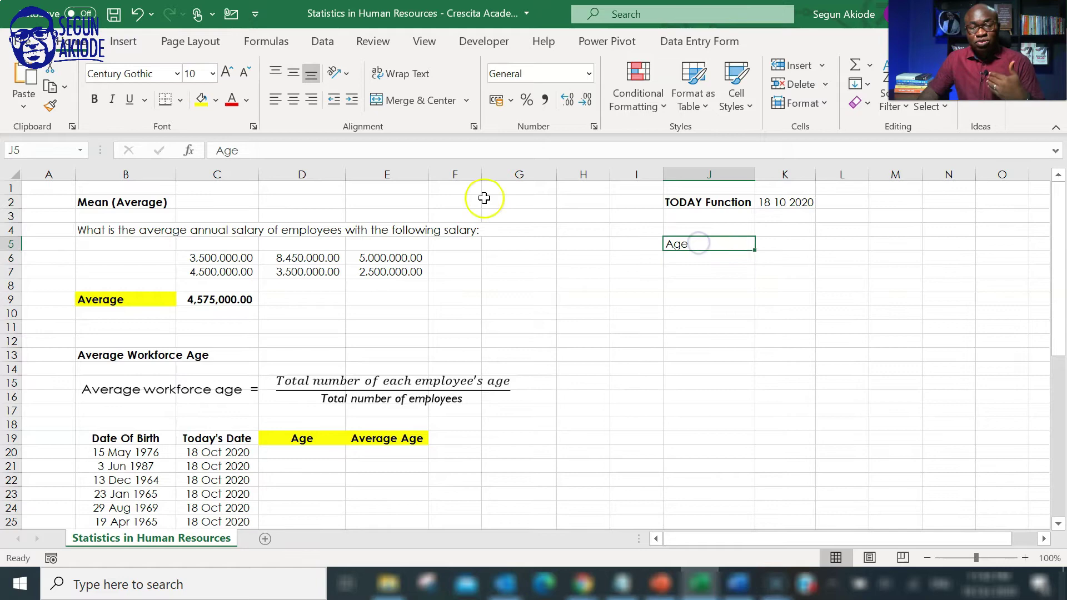
{"action": "left_click", "coordinate": [95, 99]}
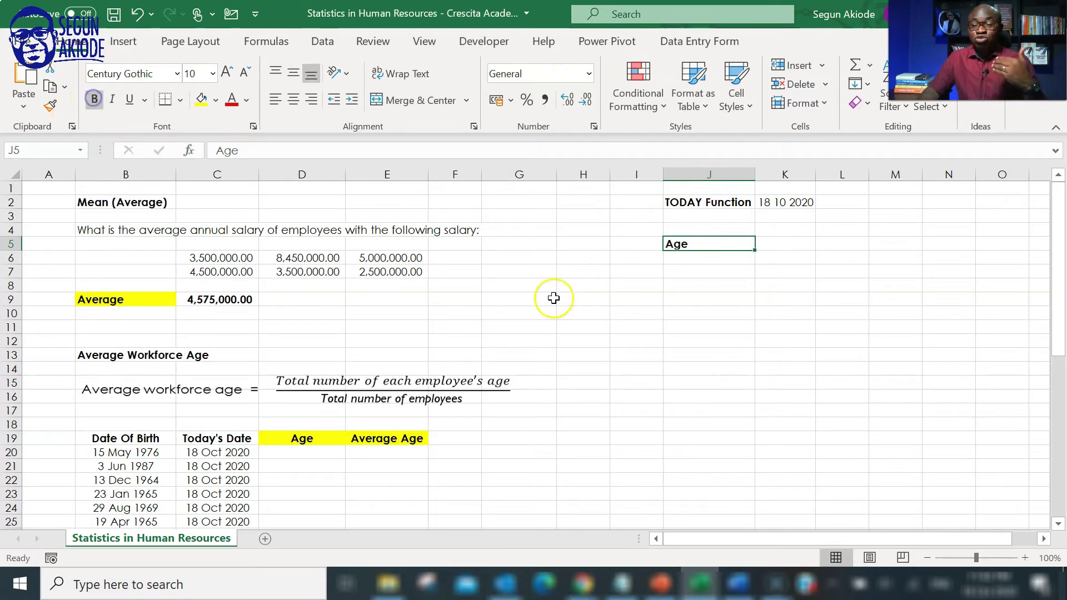
{"action": "left_click", "coordinate": [632, 384]}
{"action": "scroll", "coordinate": [619, 383], "scroll_direction": "down", "scroll_amount": 3}
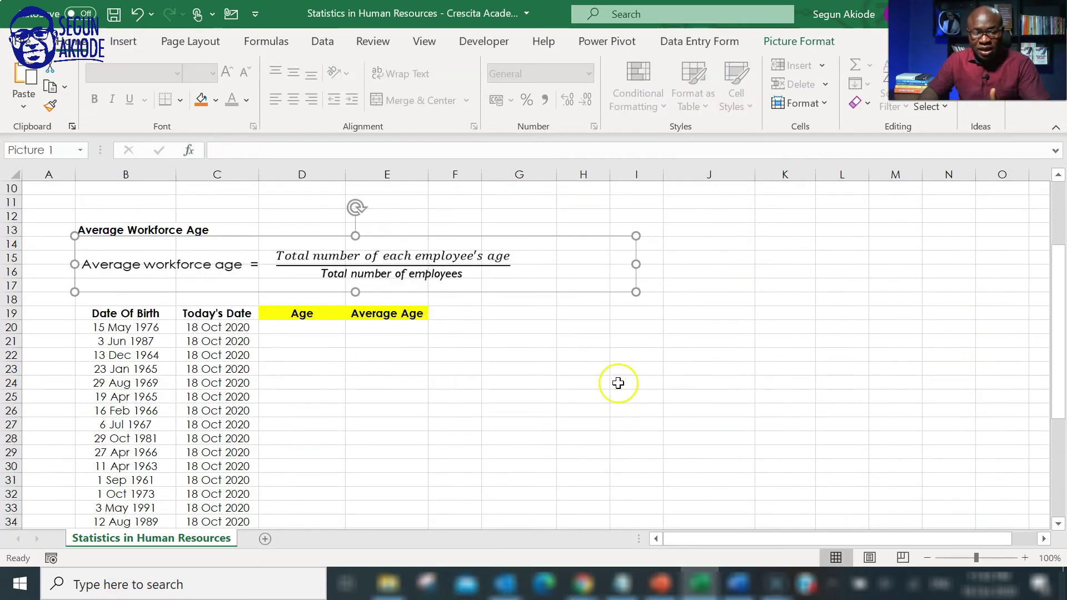
{"action": "left_click", "coordinate": [470, 382]}
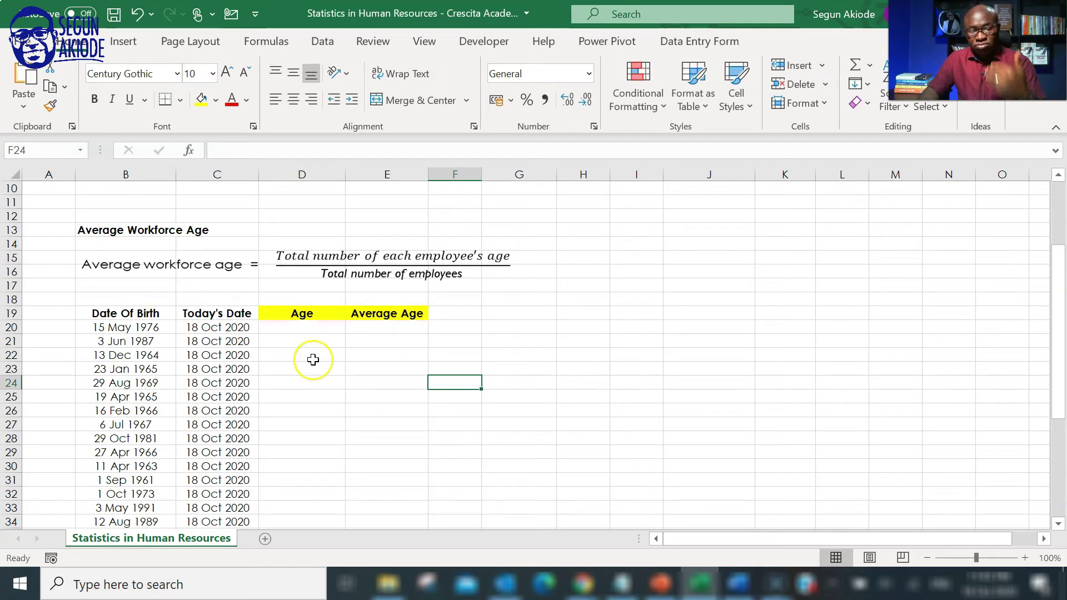
{"action": "scroll", "coordinate": [313, 361], "scroll_direction": "down", "scroll_amount": 1}
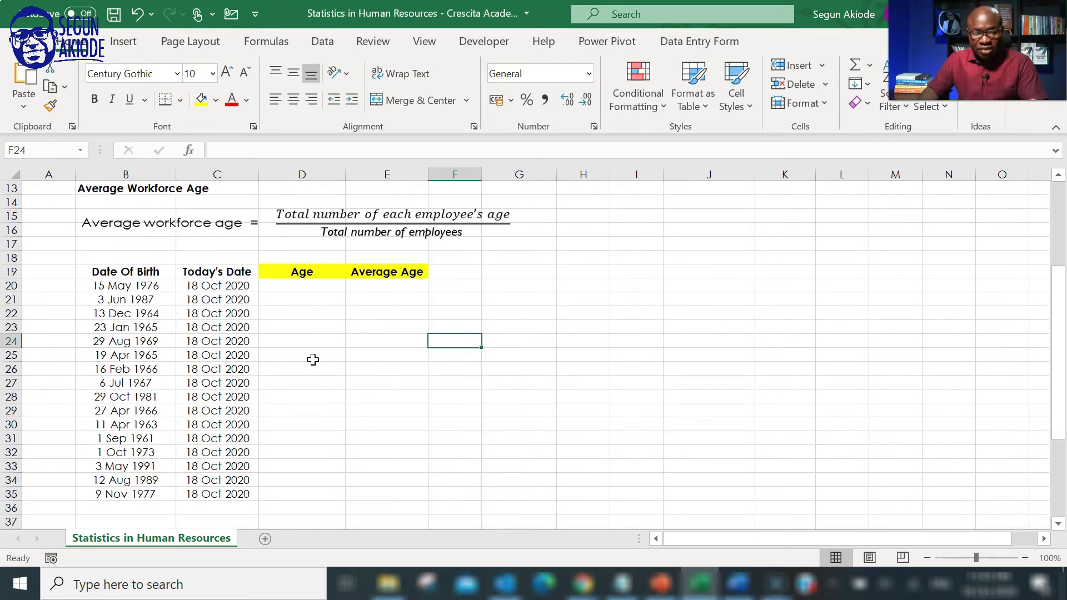
{"action": "left_click", "coordinate": [301, 289]}
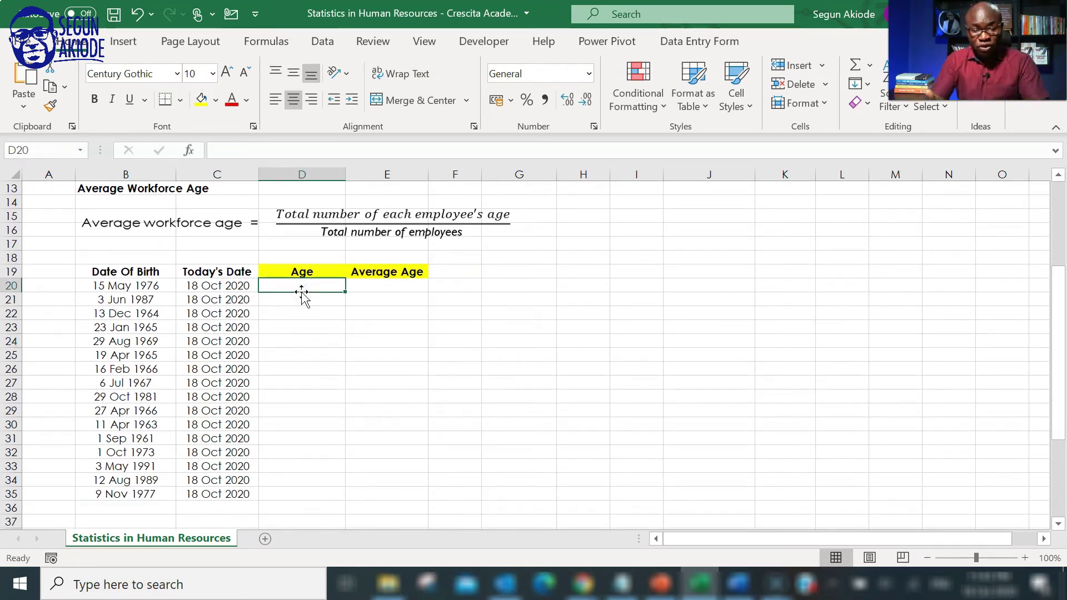
{"action": "left_click_drag", "start_coordinate": [106, 286], "coordinate": [111, 488]}
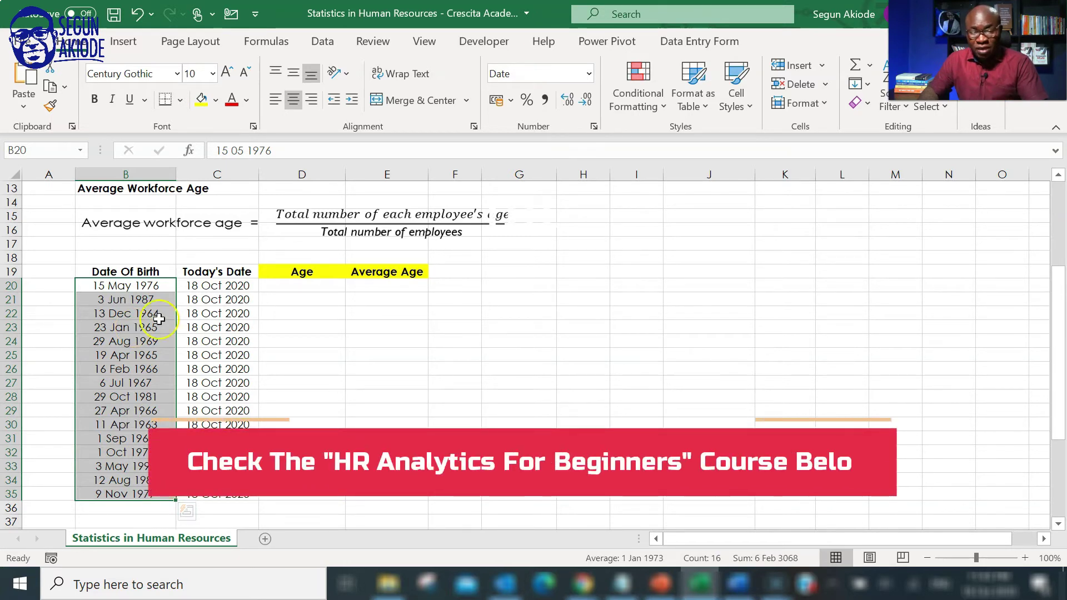
{"action": "left_click", "coordinate": [527, 374]}
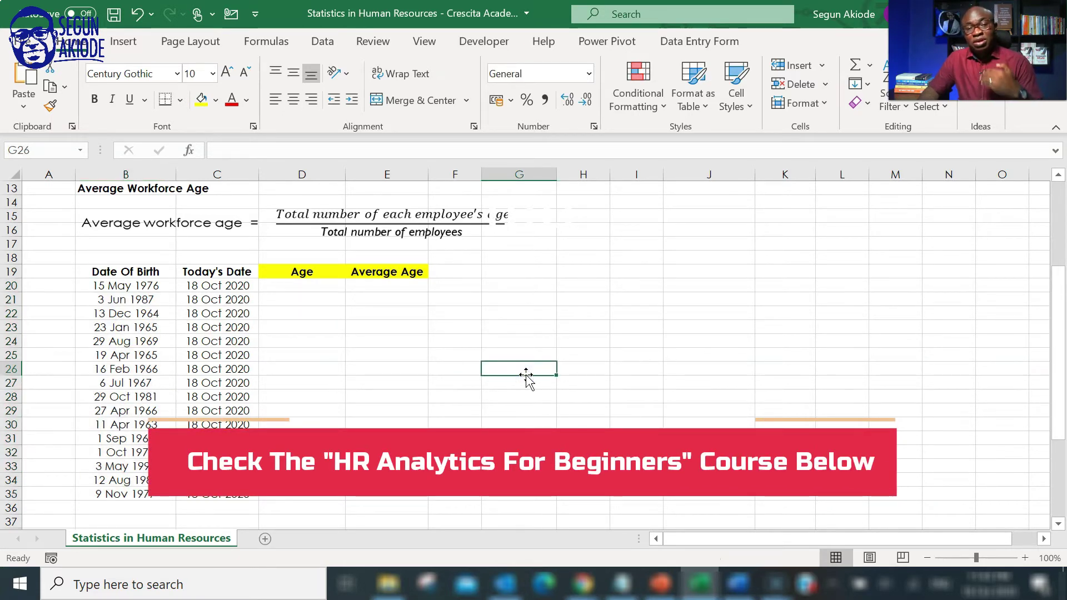
{"action": "scroll", "coordinate": [526, 374], "scroll_direction": "up", "scroll_amount": 4}
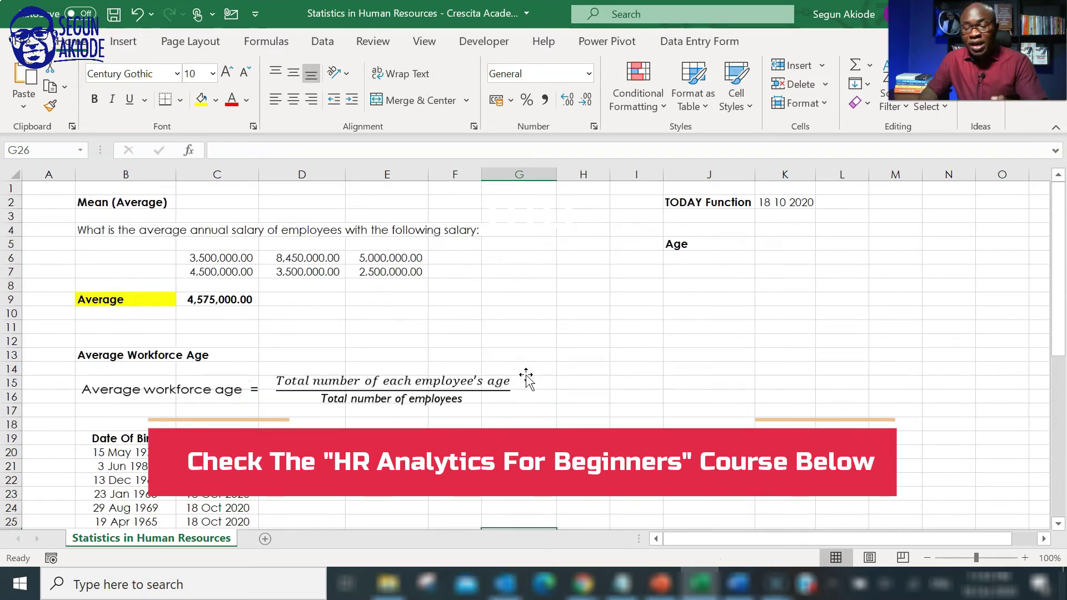
Select the TODAY date cell K2.
{"action": "left_click", "coordinate": [810, 200]}
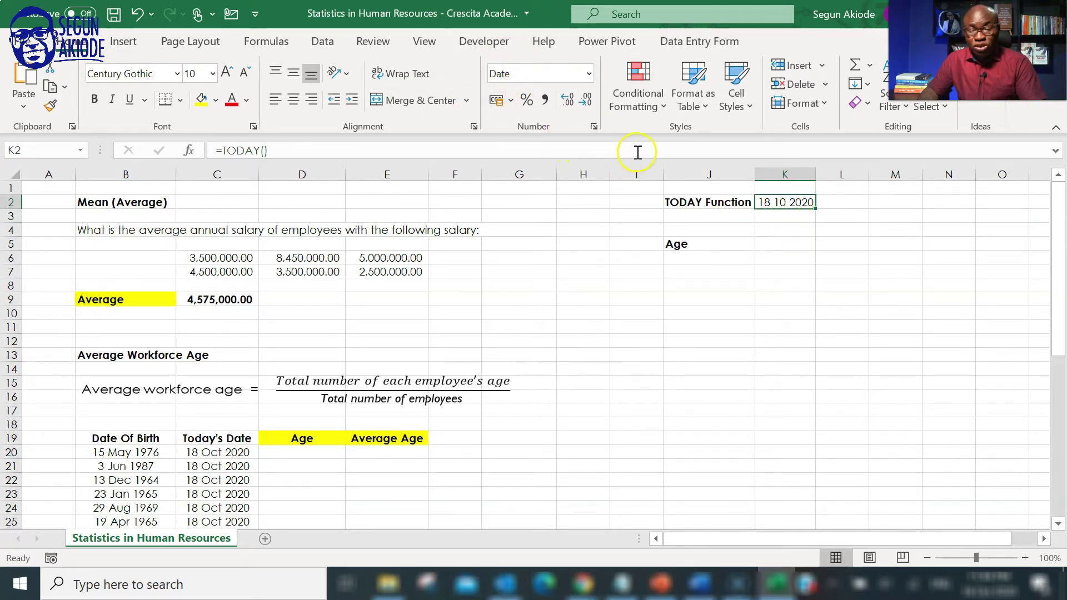
Format K2 with the 14 Mar 2012 date type so it reads 18 Oct 2020.
{"action": "left_click", "coordinate": [595, 128]}
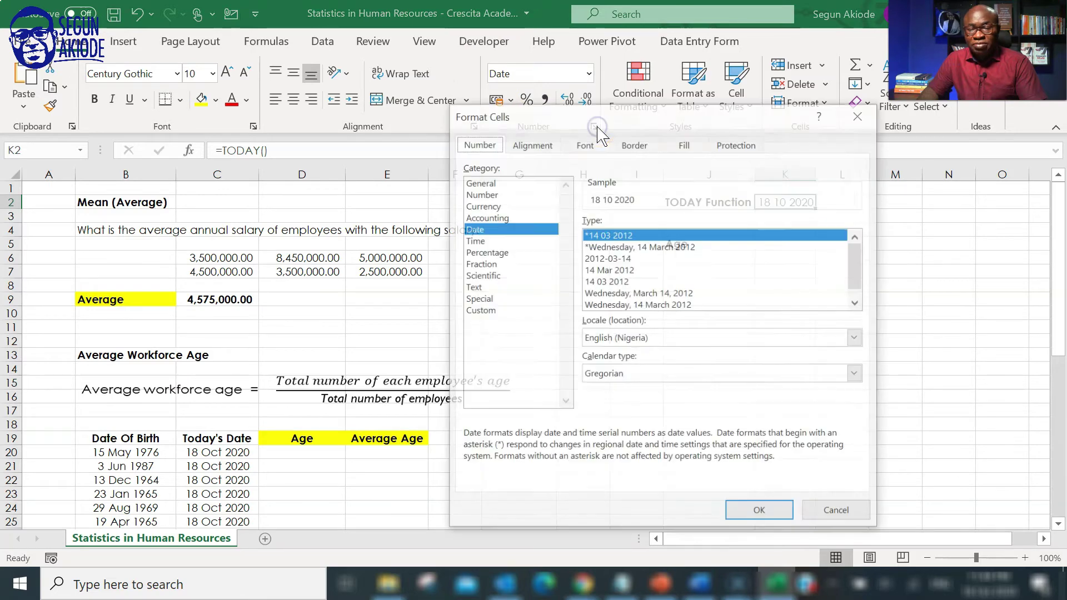
{"action": "left_click_drag", "start_coordinate": [572, 122], "coordinate": [430, 82]}
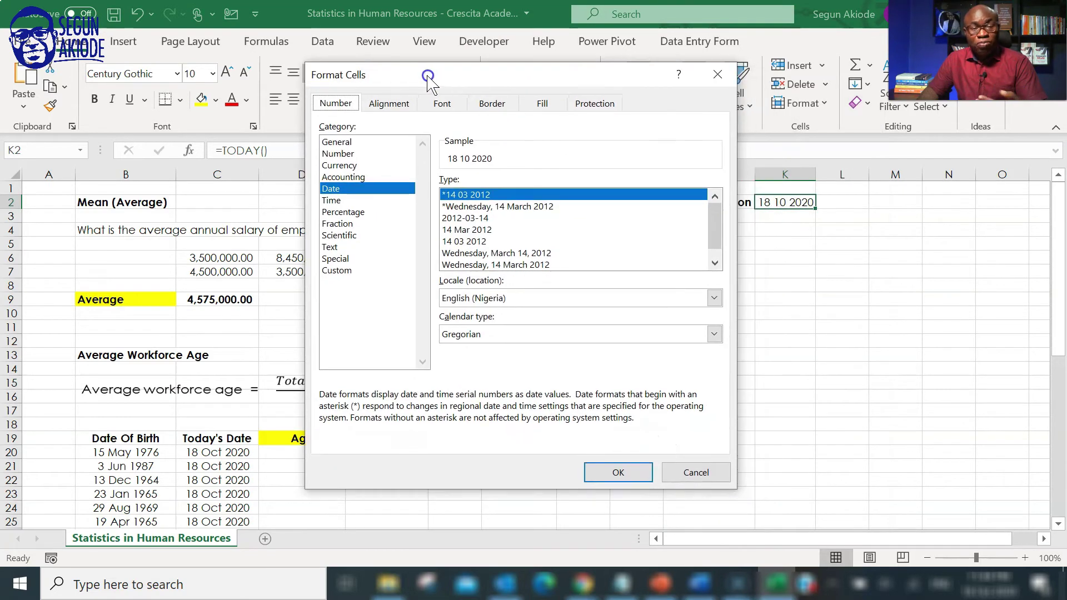
{"action": "left_click", "coordinate": [457, 195]}
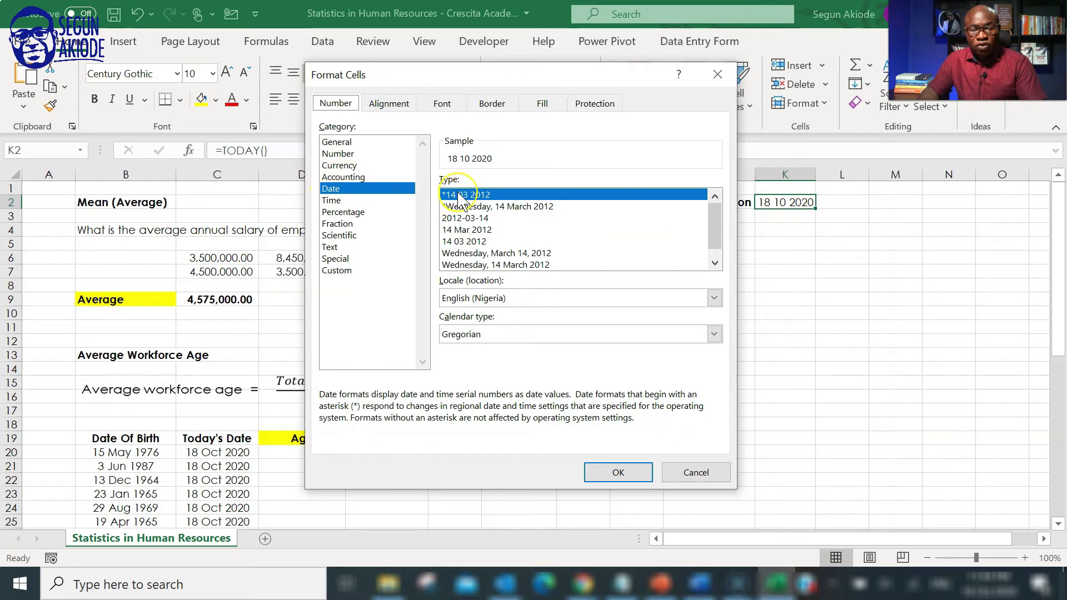
{"action": "left_click", "coordinate": [456, 231]}
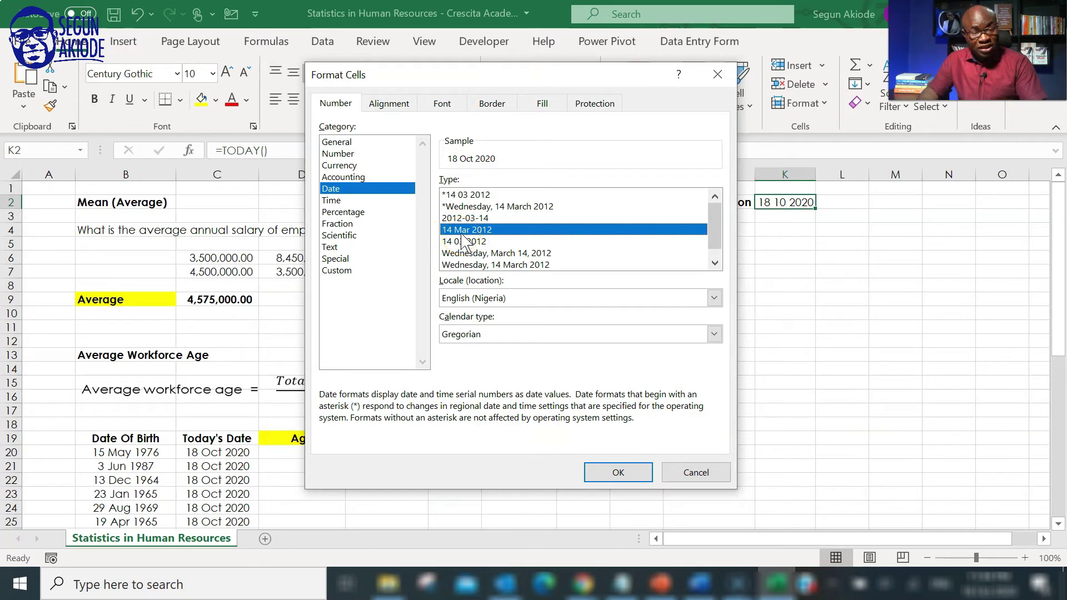
{"action": "left_click", "coordinate": [615, 471]}
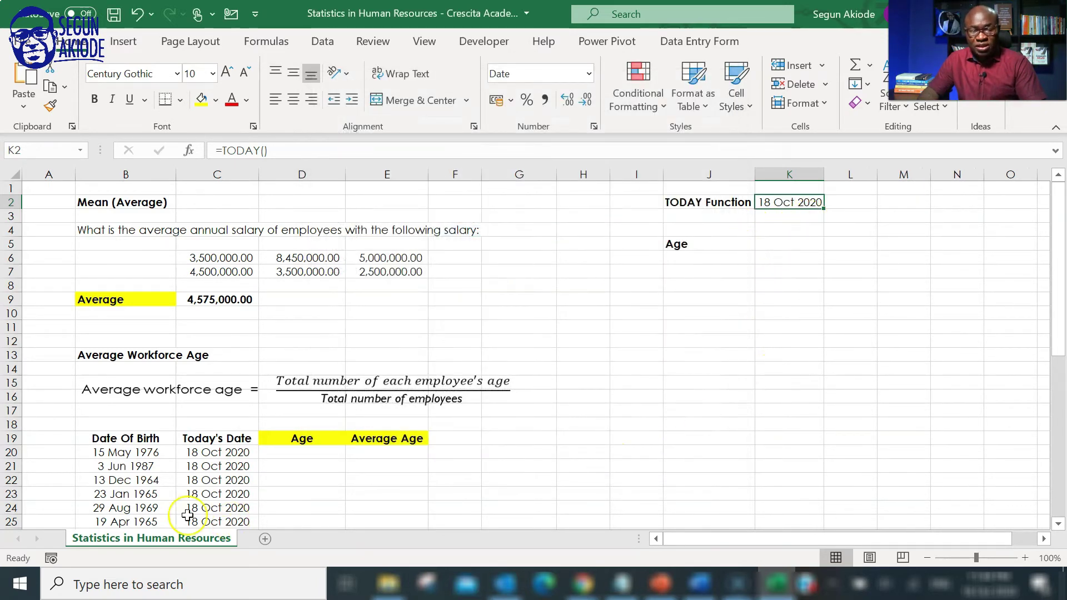
Scroll down to the employee table and select the birth dates B20:B35.
{"action": "scroll", "coordinate": [209, 457], "scroll_direction": "down", "scroll_amount": 2}
{"action": "scroll", "coordinate": [208, 457], "scroll_direction": "down", "scroll_amount": 2}
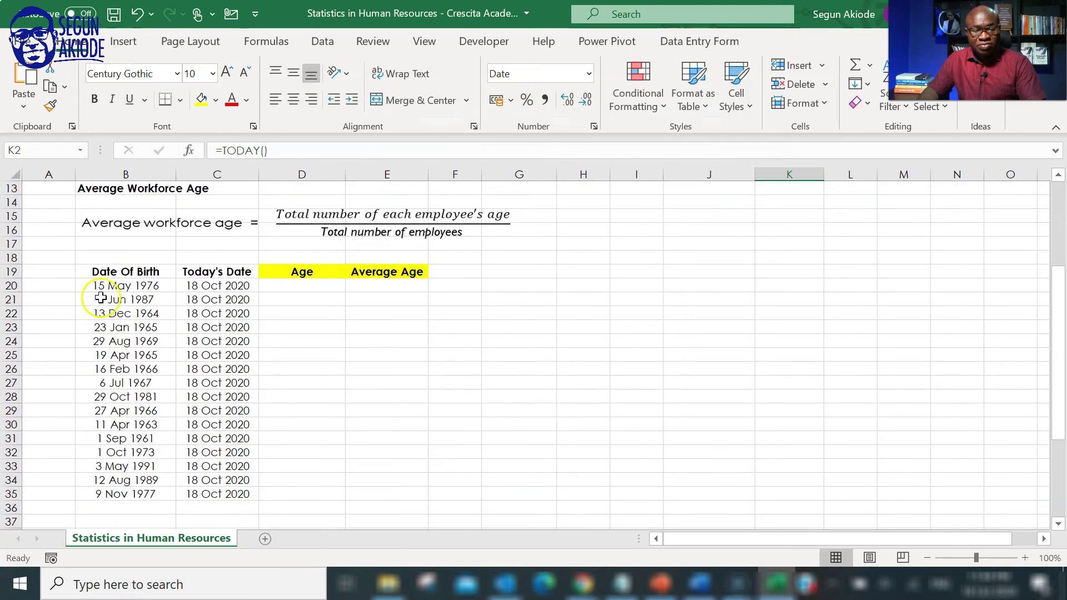
{"action": "left_click_drag", "start_coordinate": [106, 284], "coordinate": [216, 493]}
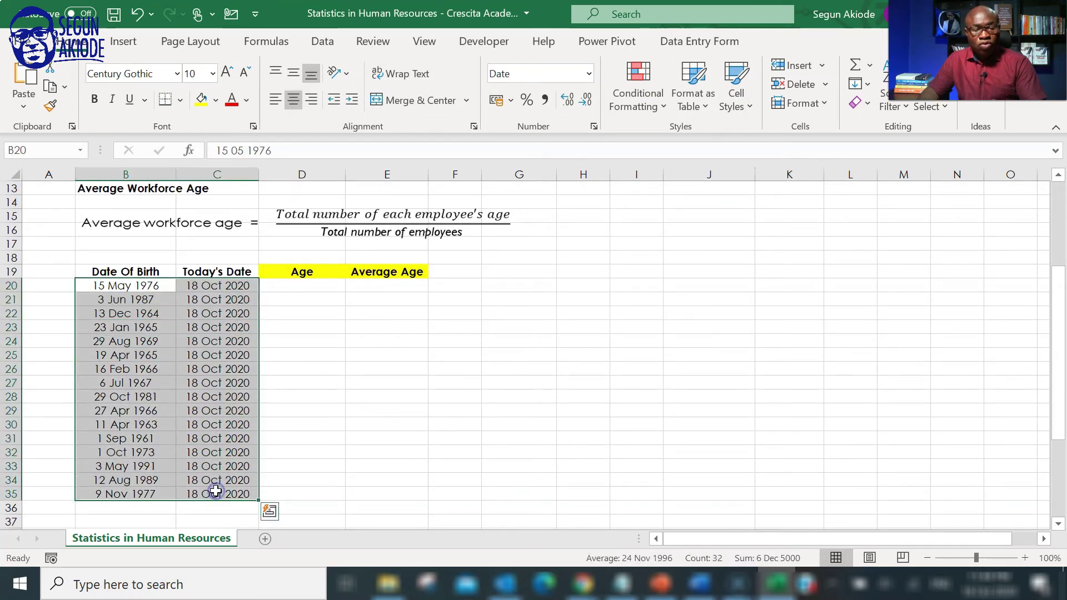
{"action": "left_click", "coordinate": [142, 382]}
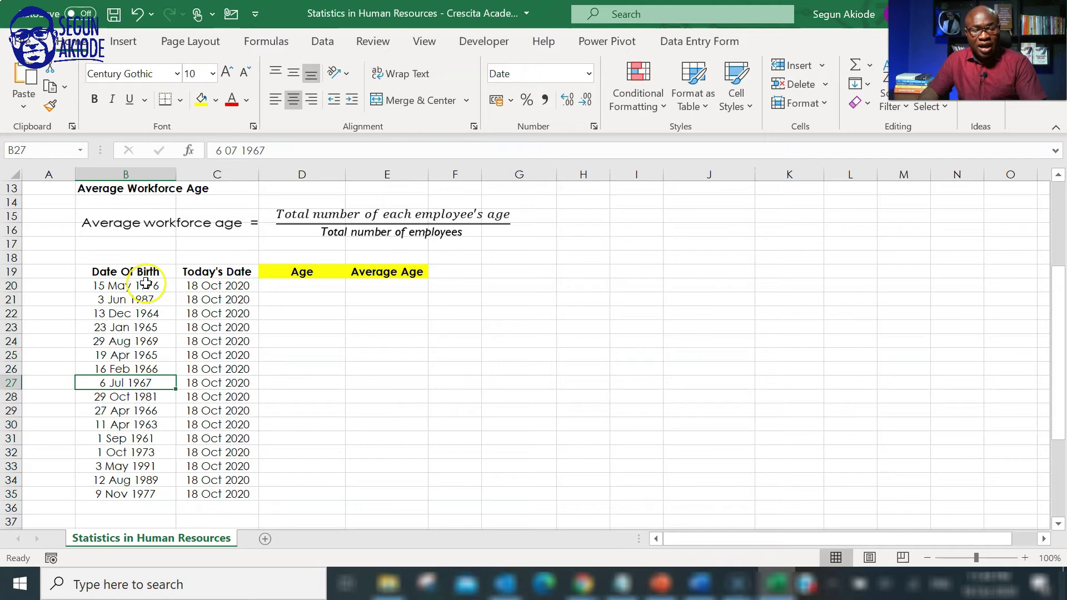
{"action": "left_click_drag", "start_coordinate": [134, 285], "coordinate": [160, 489]}
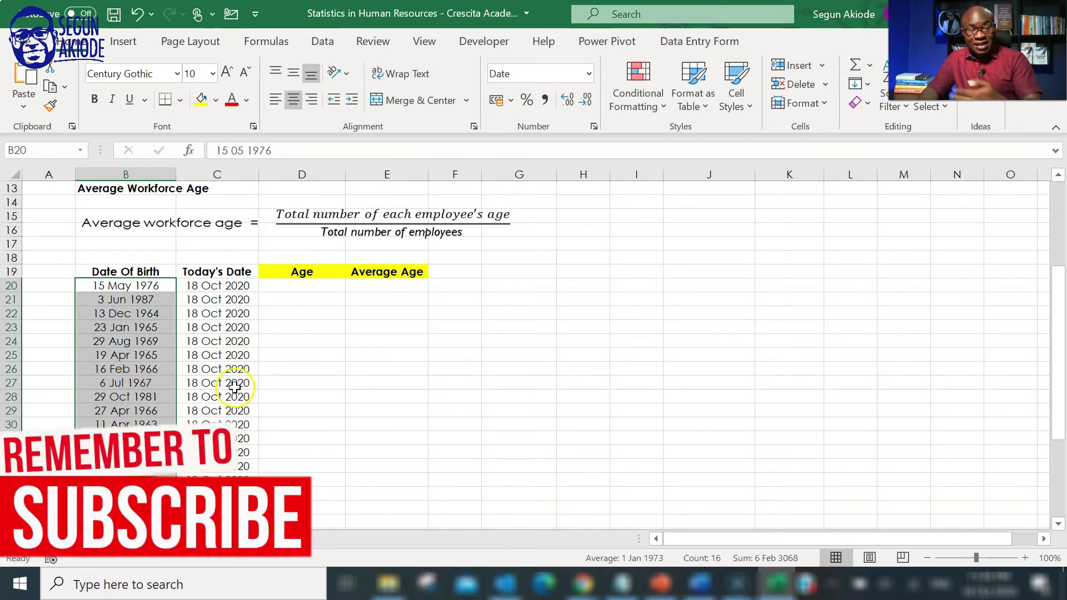
{"action": "left_click", "coordinate": [169, 324]}
Abandon a partial age formula in D20, then inspect the =TODAY() formula in C20.
{"action": "left_click", "coordinate": [288, 285]}
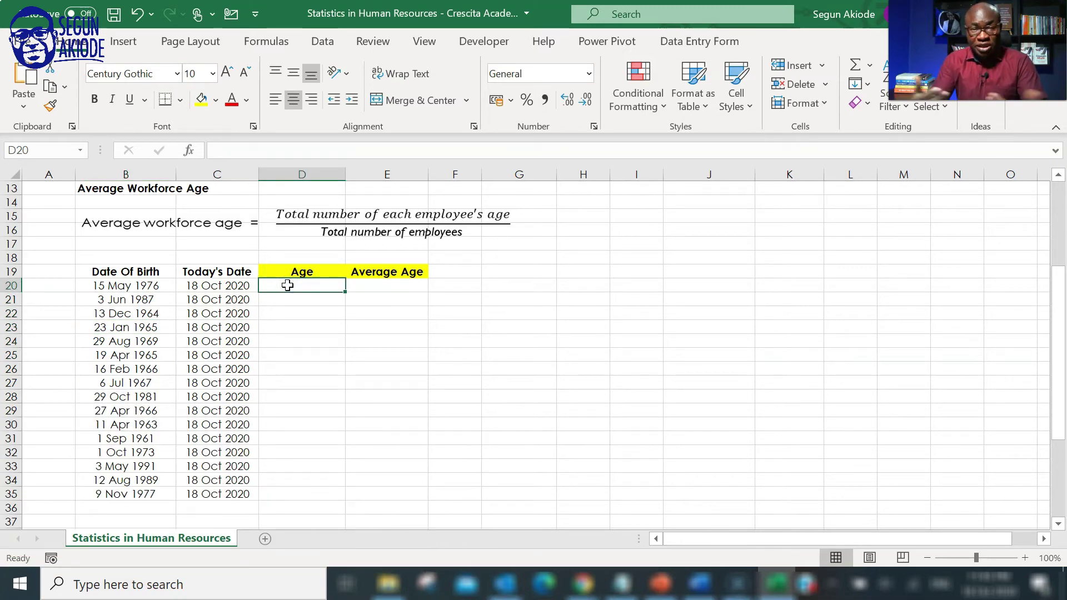
{"action": "type", "text": "="}
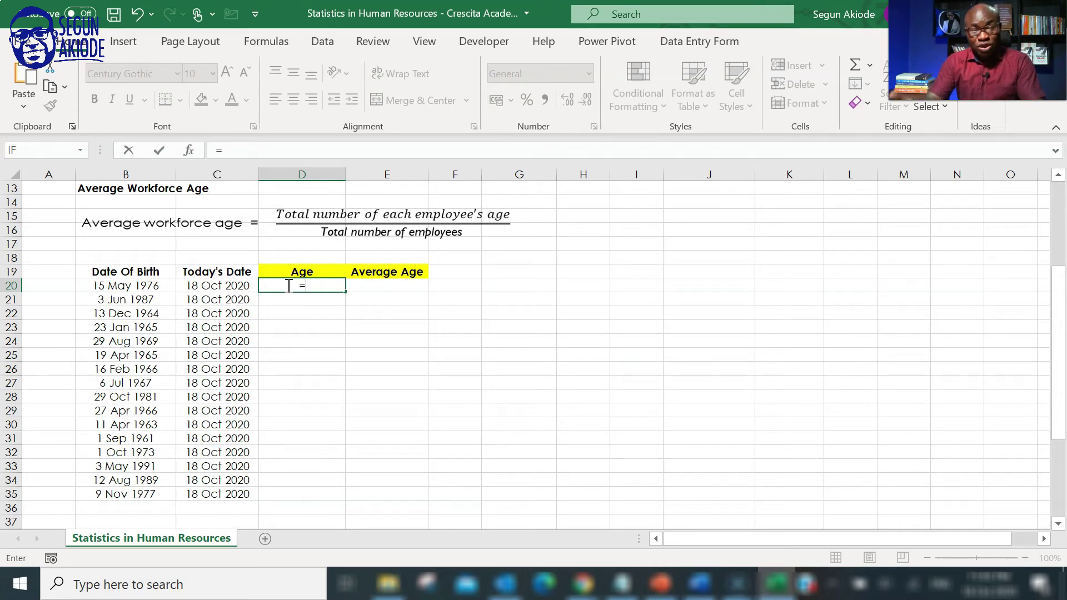
{"action": "type", "text": "("}
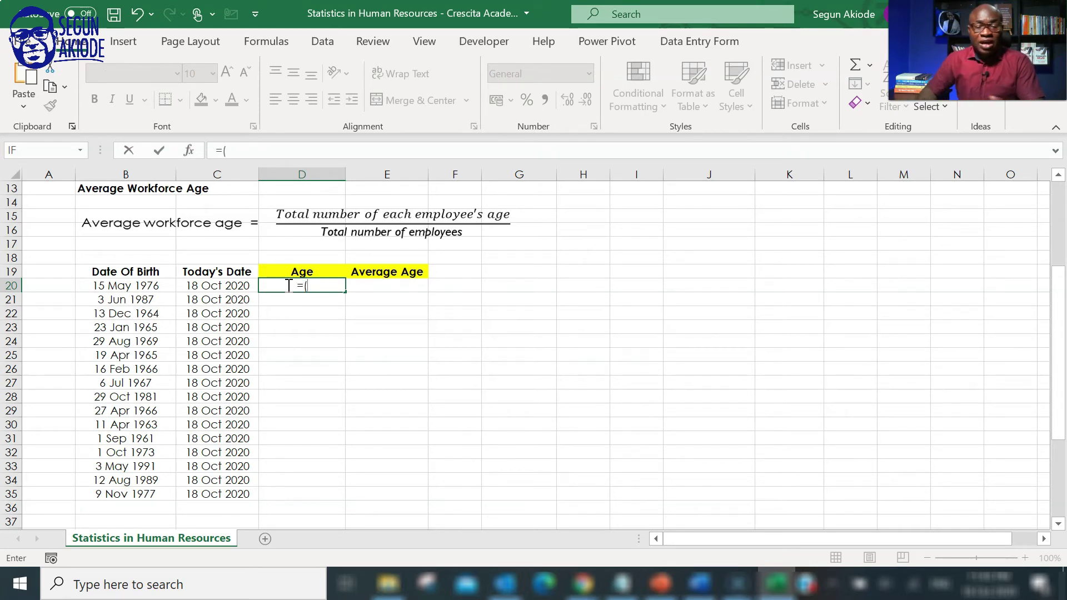
{"action": "left_click", "coordinate": [246, 286]}
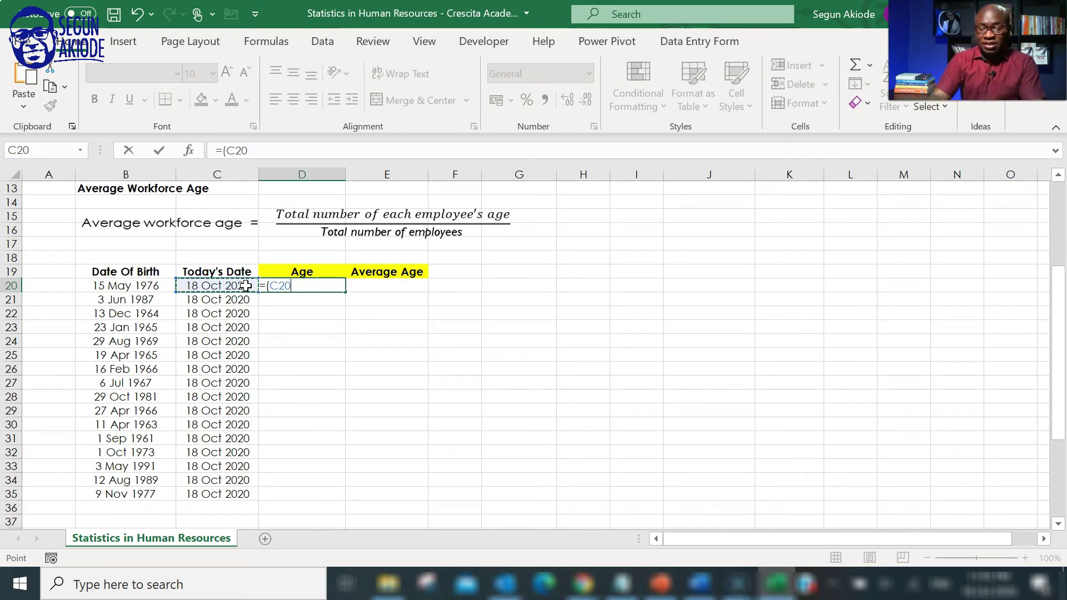
{"action": "type", "text": "-"}
{"action": "key", "text": "BackSpace"}
{"action": "key", "text": "BackSpace"}
{"action": "key", "text": "BackSpace"}
{"action": "key", "text": "BackSpace"}
{"action": "key", "text": "BackSpace"}
{"action": "key", "text": "BackSpace"}
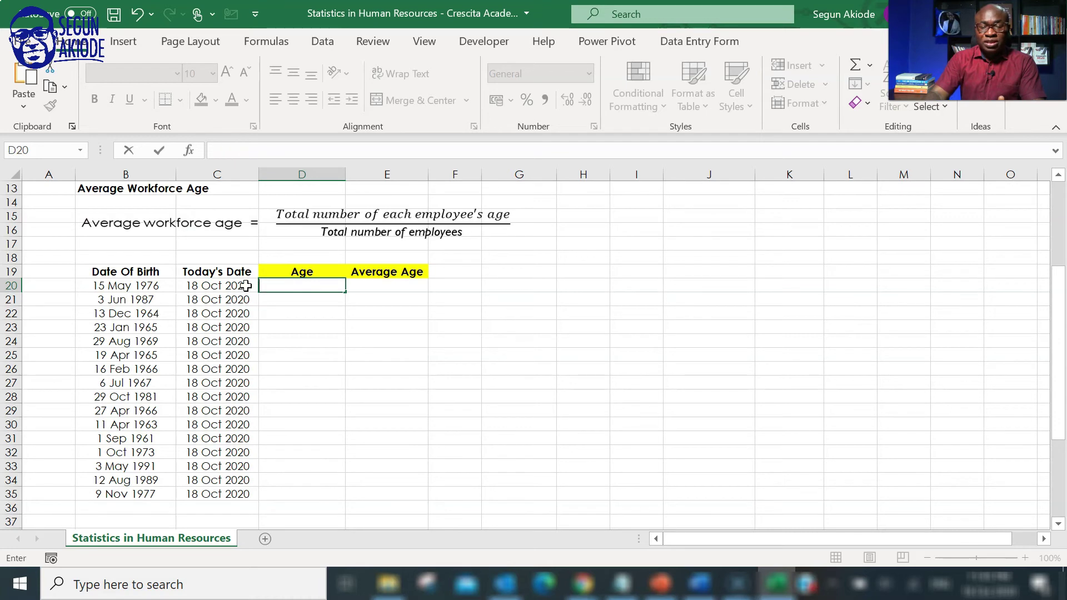
{"action": "key", "text": "Return"}
{"action": "left_click", "coordinate": [246, 286]}
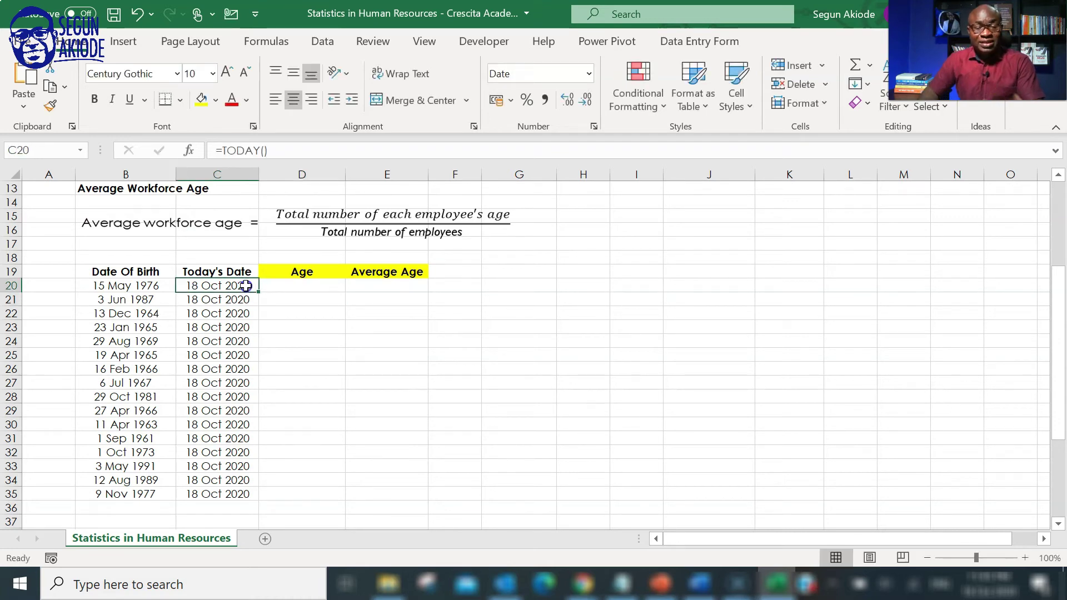
{"action": "double_click", "coordinate": [246, 286]}
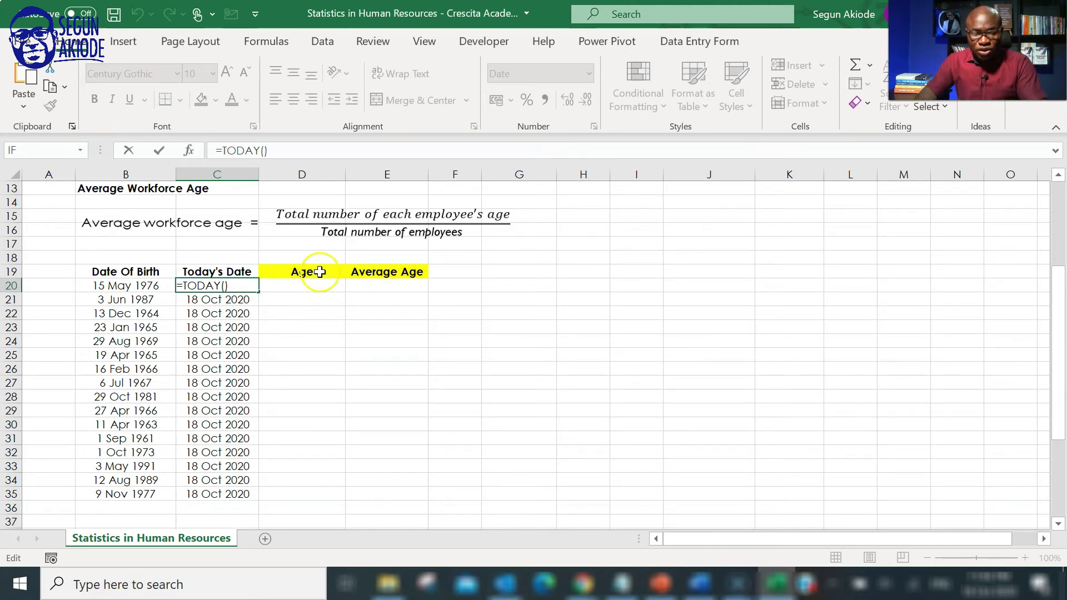
Enter =C20-B20 in D20, giving the first employee's age as 16227 days.
{"action": "left_click", "coordinate": [303, 285]}
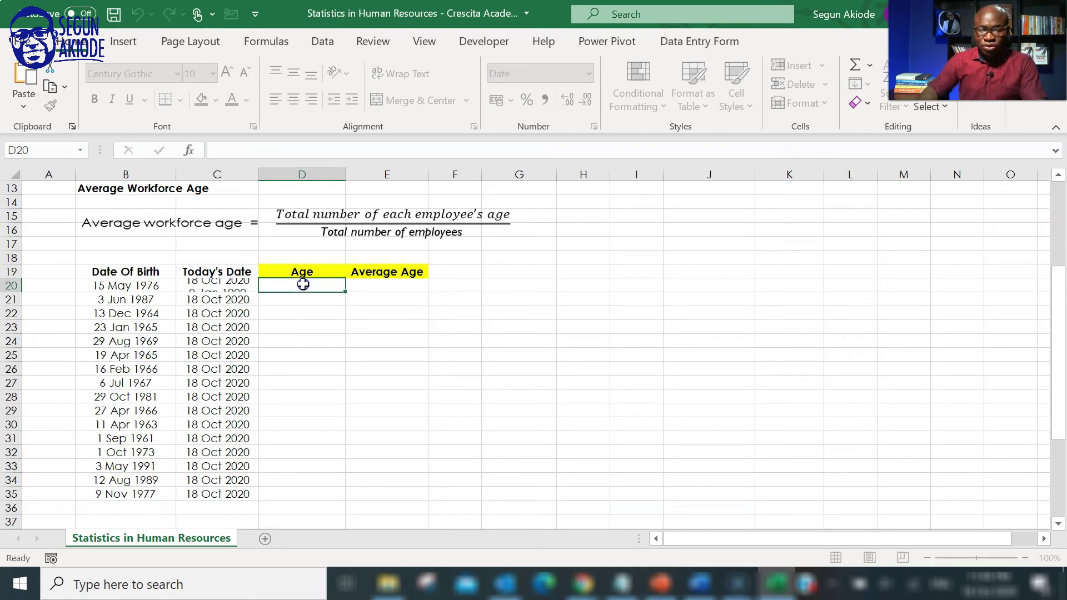
{"action": "type", "text": "="}
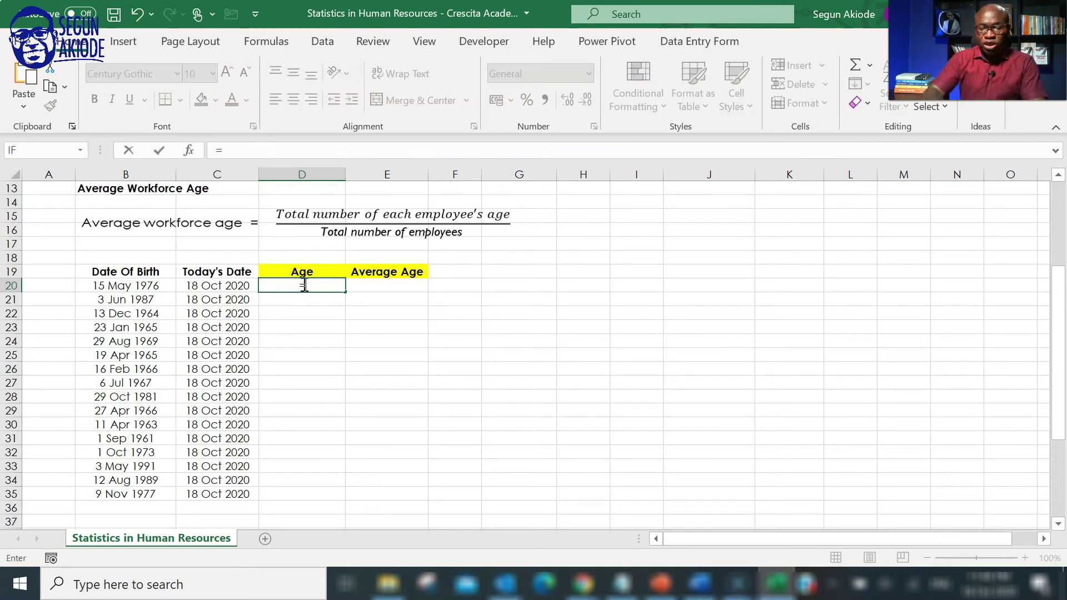
{"action": "left_click", "coordinate": [211, 286]}
{"action": "type", "text": "-"}
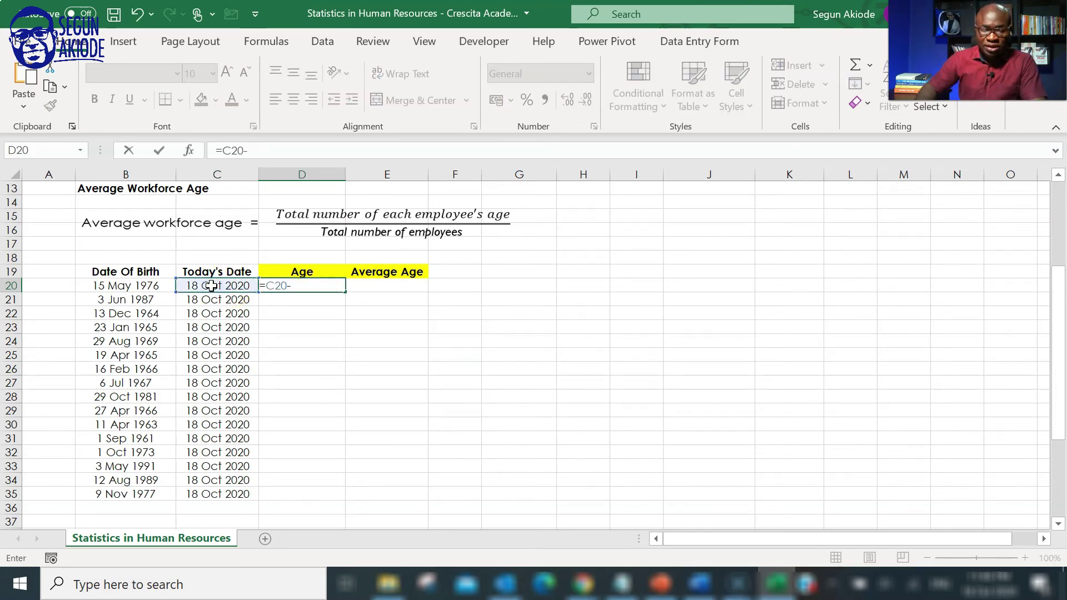
{"action": "left_click", "coordinate": [129, 286]}
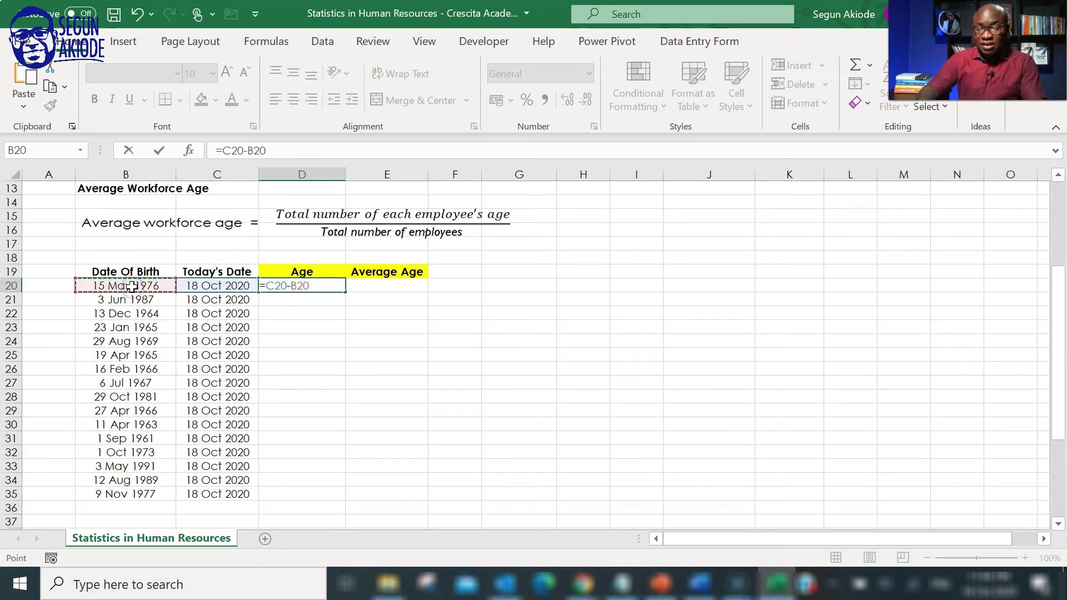
{"action": "key", "text": "Return"}
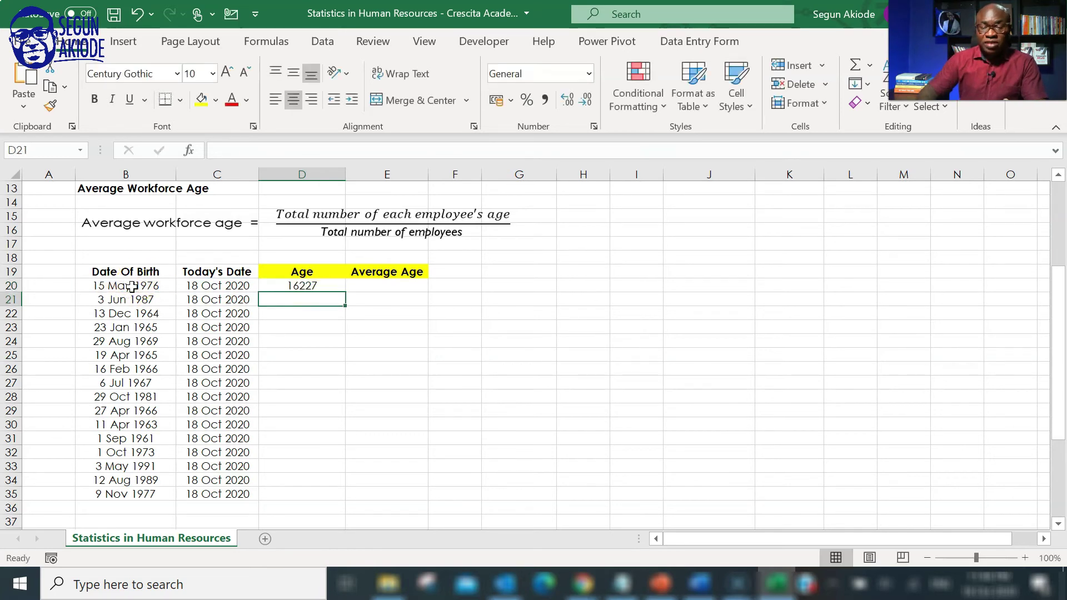
{"action": "left_click", "coordinate": [322, 281]}
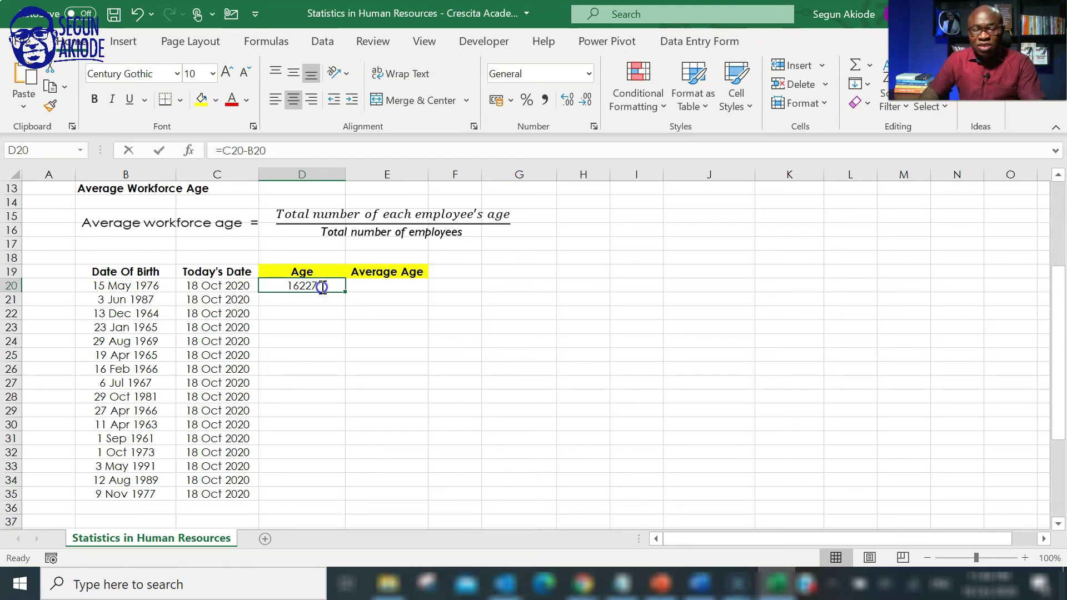
Change D20 to =(C20-B20)/365 so the first employee's age reads 44.4575342 years.
{"action": "double_click", "coordinate": [321, 283]}
{"action": "type", "text": ")"}
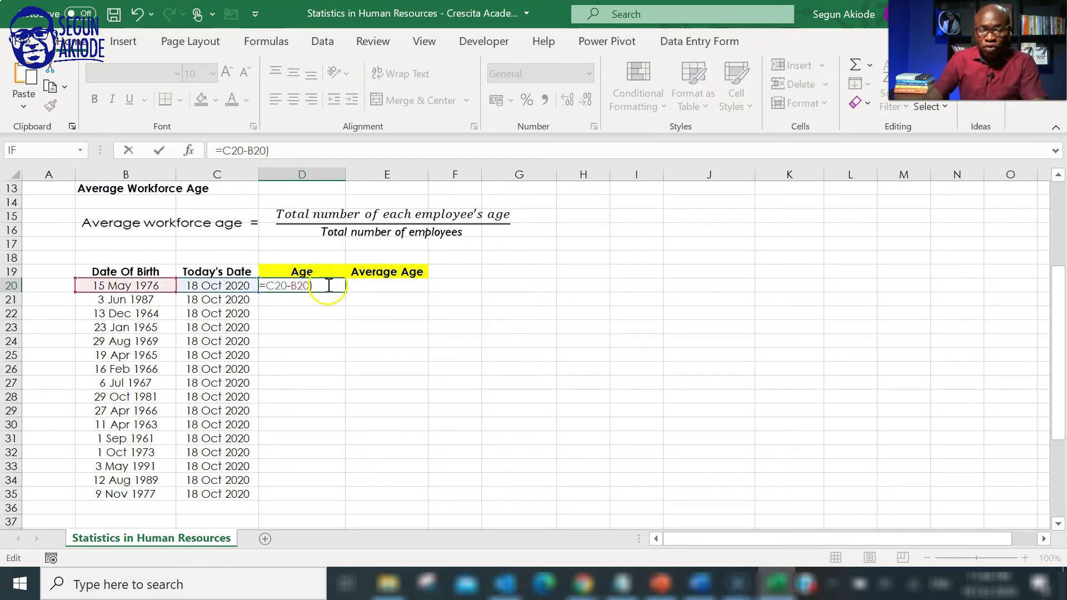
{"action": "left_click", "coordinate": [266, 286]}
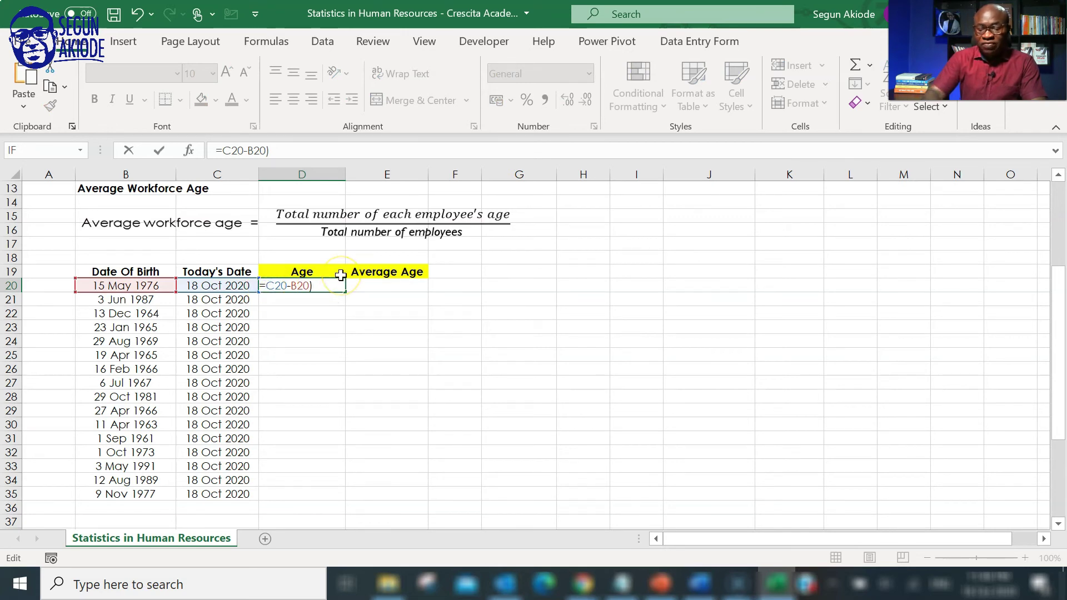
{"action": "type", "text": "("}
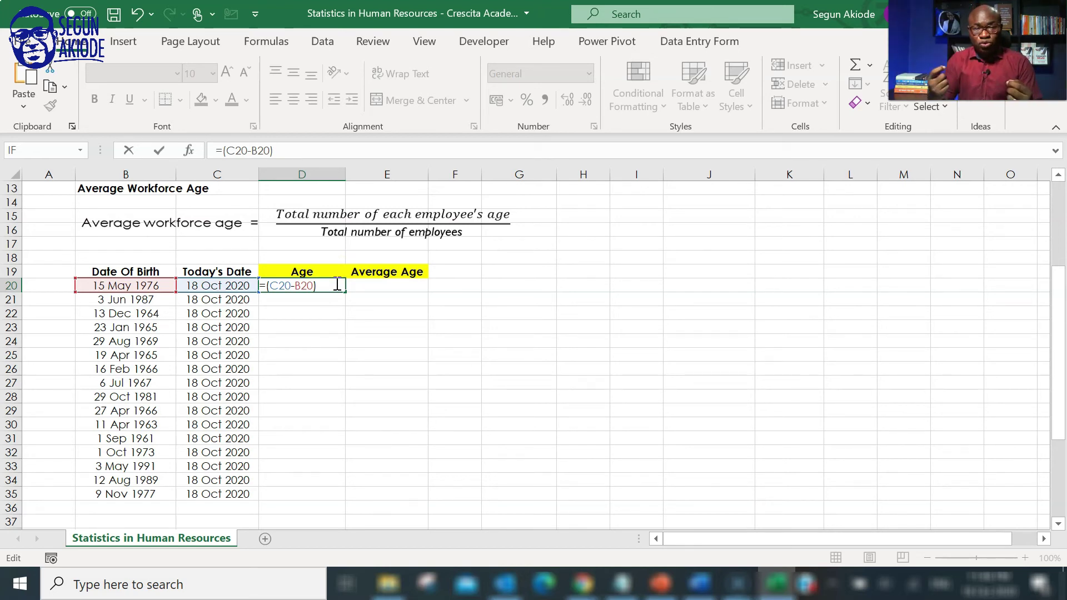
{"action": "type", "text": "/"}
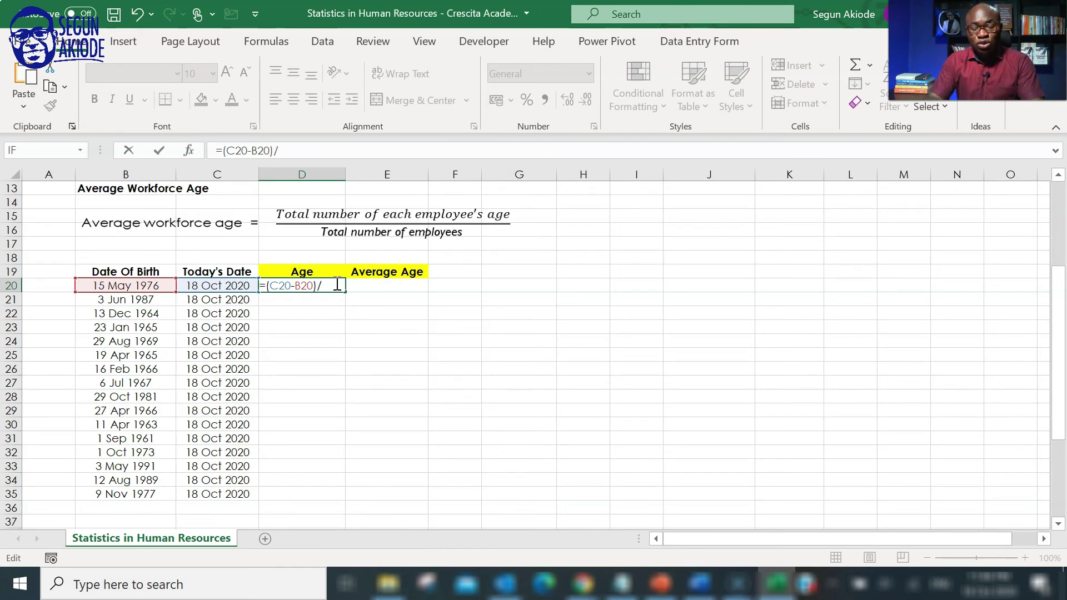
{"action": "type", "text": "365"}
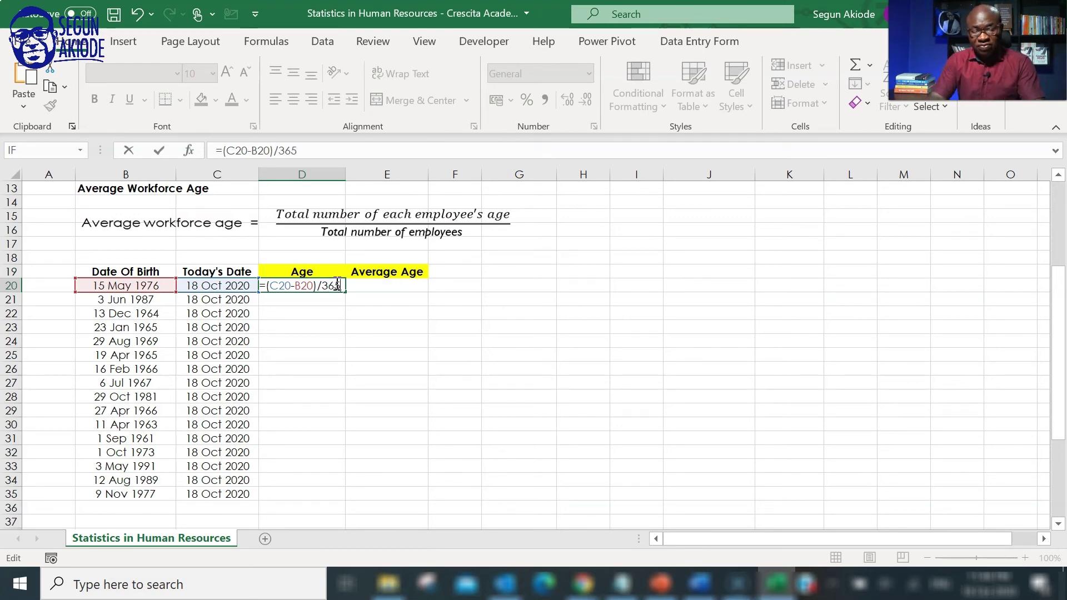
{"action": "key", "text": "Return"}
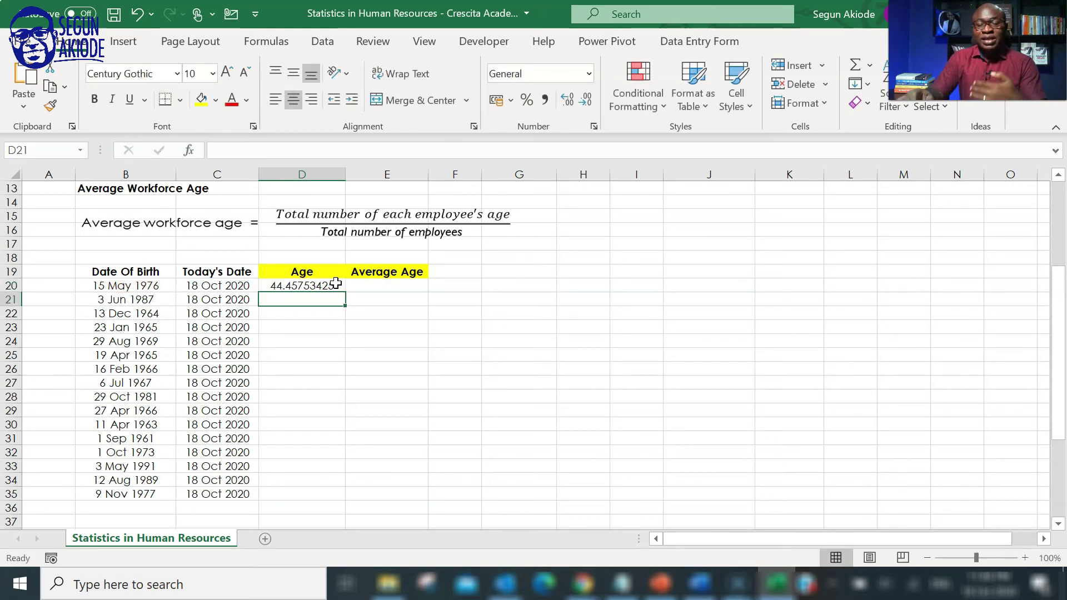
Wrap D20's age formula in INT so it shows whole years.
{"action": "left_click", "coordinate": [333, 287]}
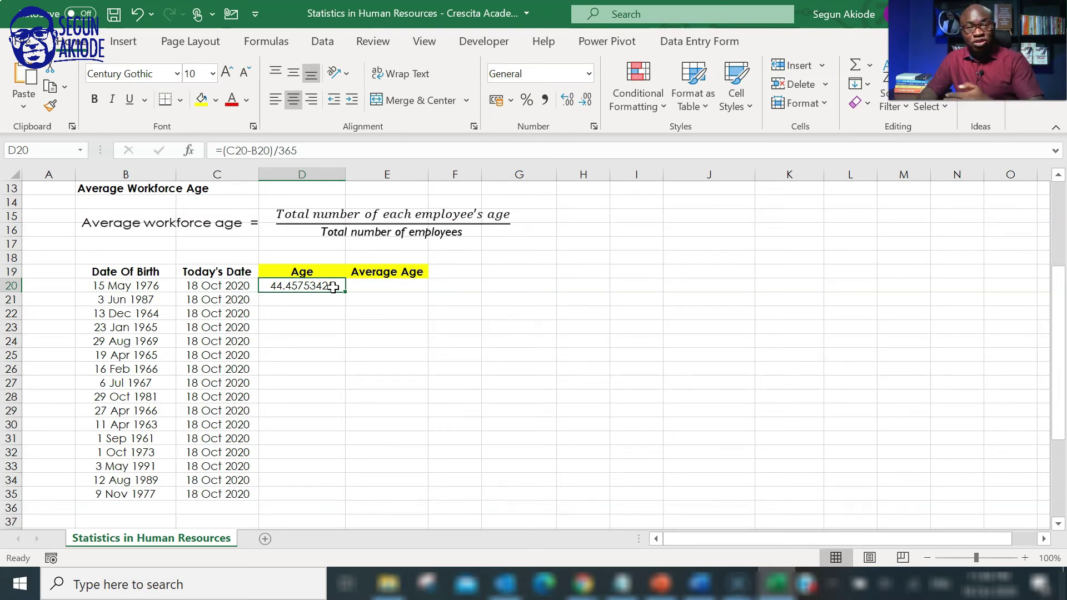
{"action": "double_click", "coordinate": [333, 286]}
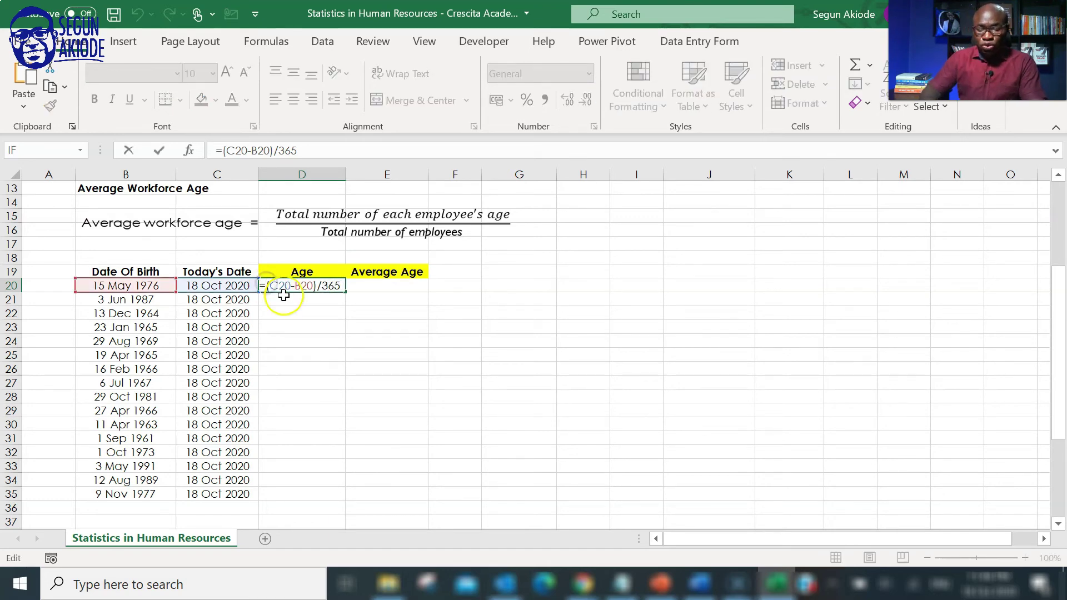
{"action": "type", "text": "INT"}
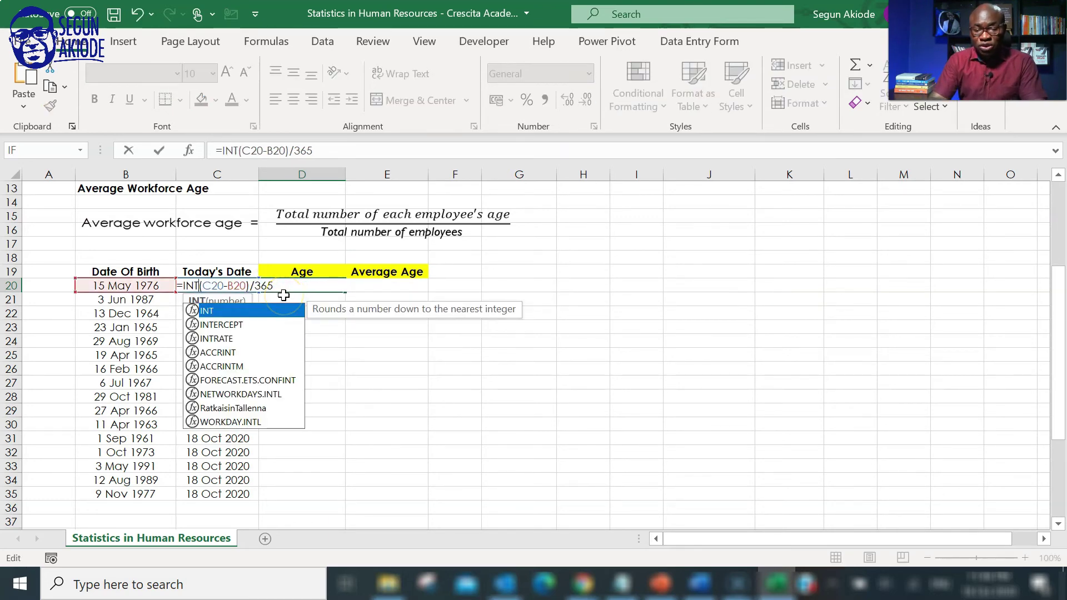
{"action": "type", "text": "("}
{"action": "left_click", "coordinate": [287, 285]}
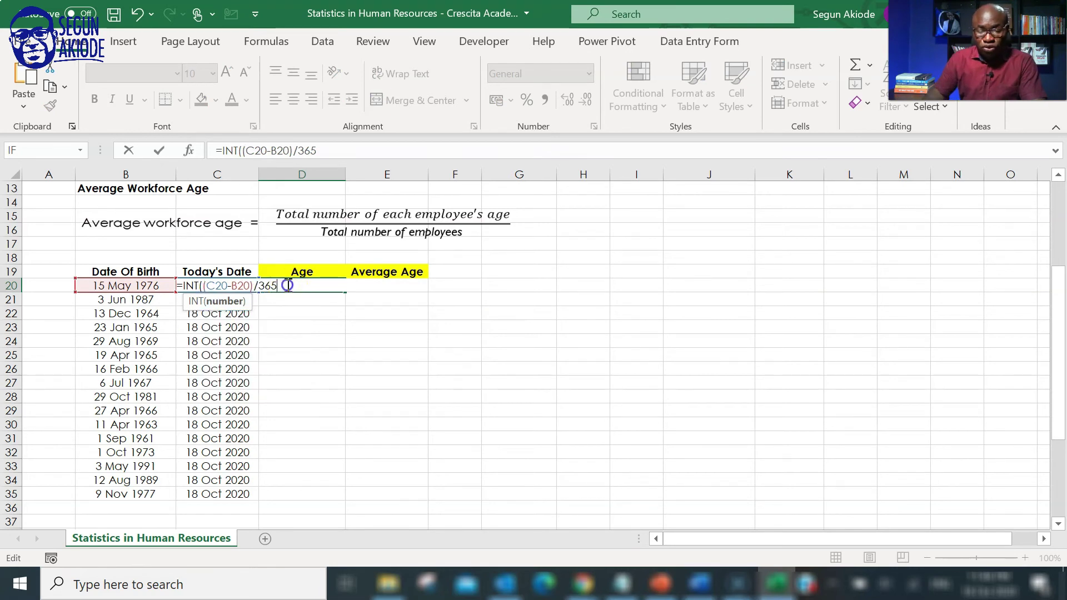
{"action": "type", "text": ")"}
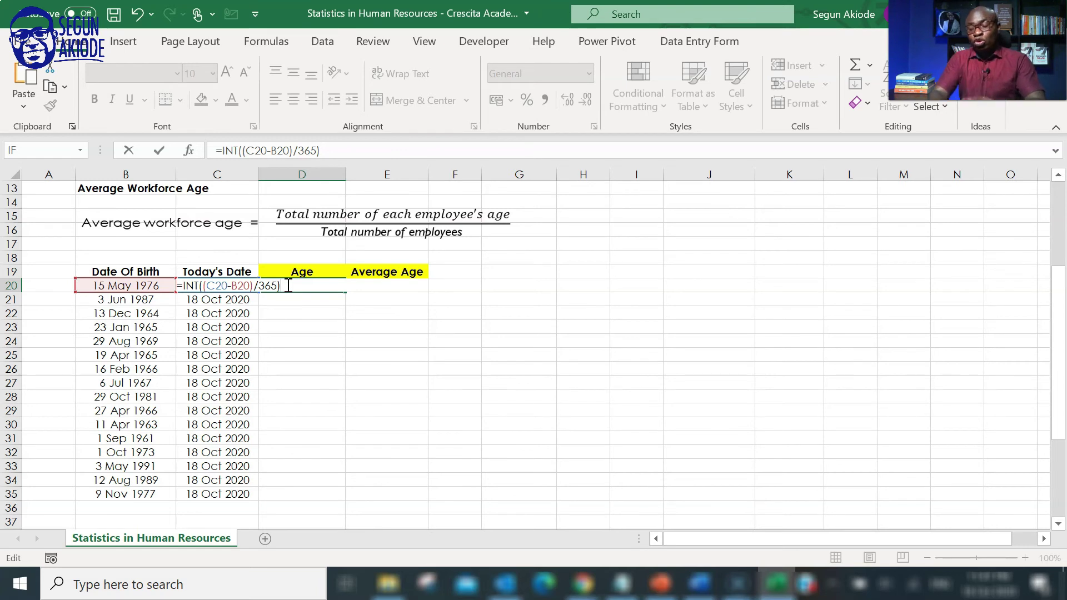
{"action": "key", "text": "Return"}
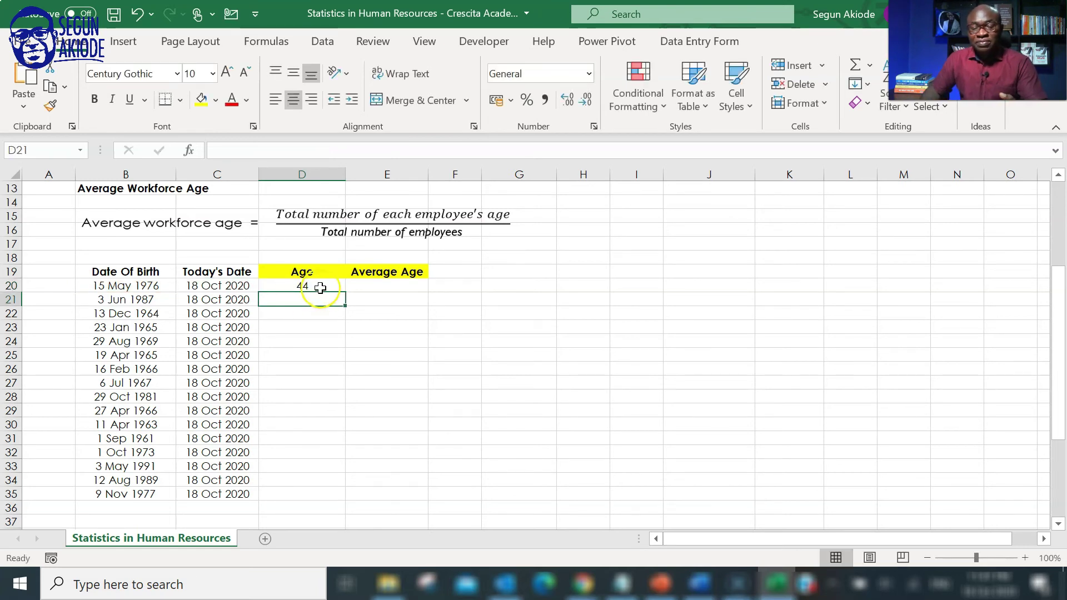
Remove INT from D20's formula to compare with the decimal age.
{"action": "left_click", "coordinate": [321, 288]}
{"action": "double_click", "coordinate": [321, 287]}
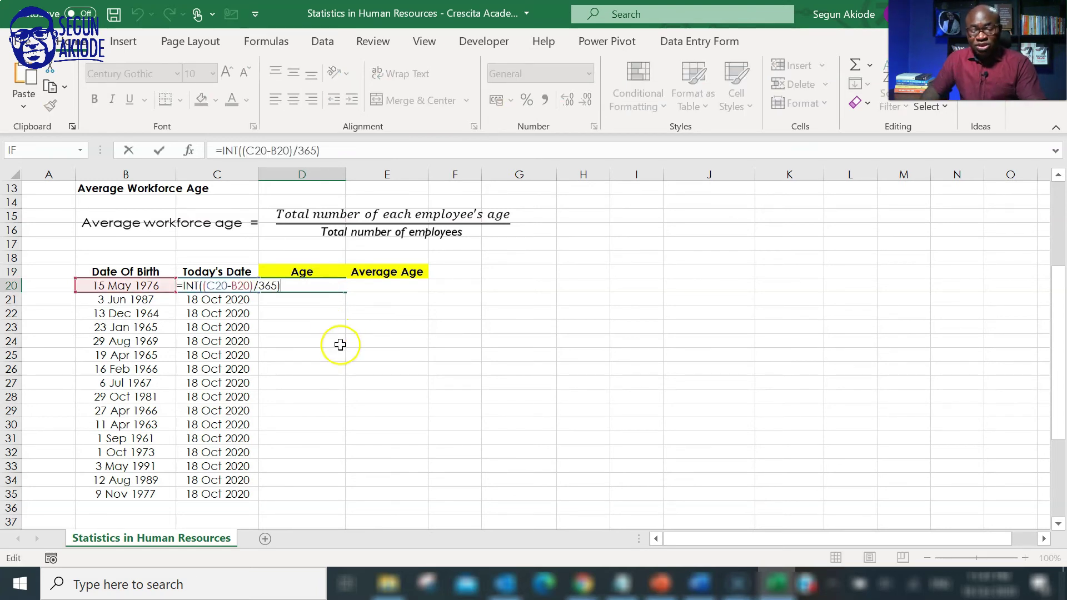
{"action": "double_click", "coordinate": [195, 285]}
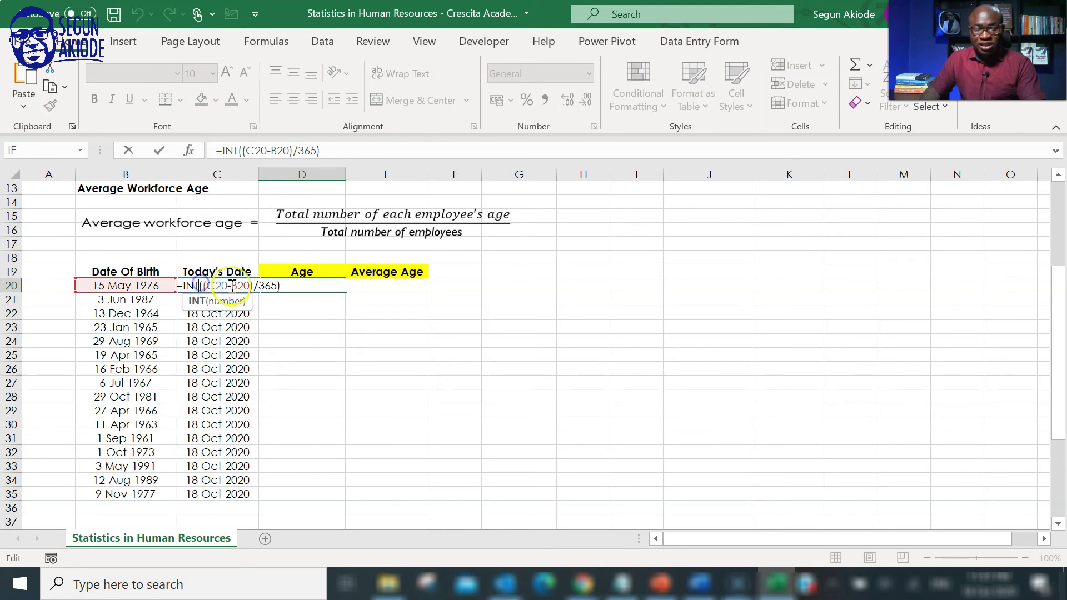
{"action": "key", "text": "Delete"}
{"action": "key", "text": "Return"}
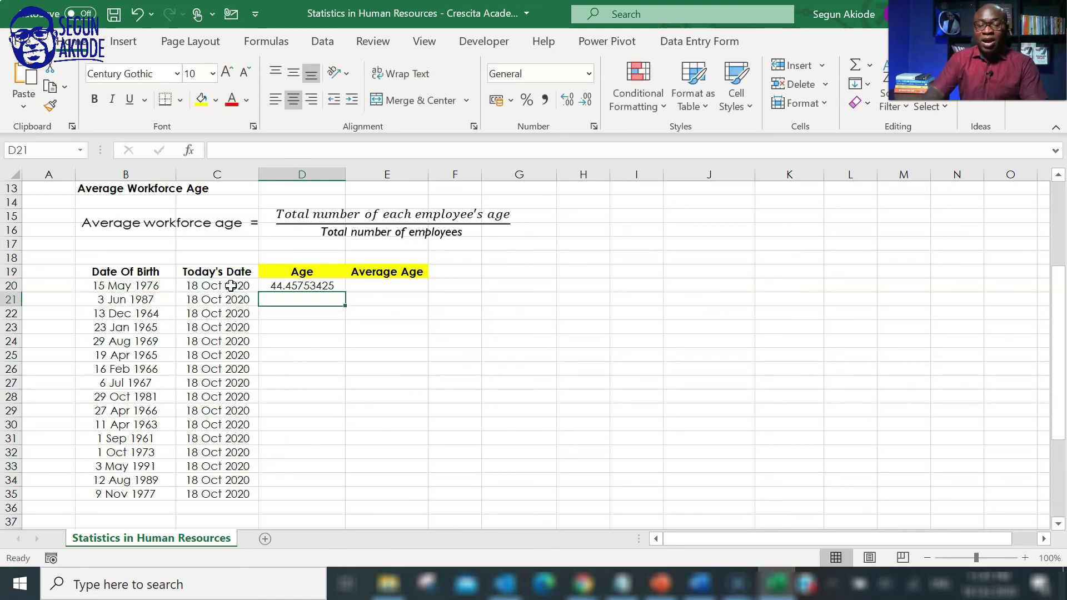
Restore =INT((C20-B20)/365) in D20 so the age shows 44.
{"action": "double_click", "coordinate": [305, 286]}
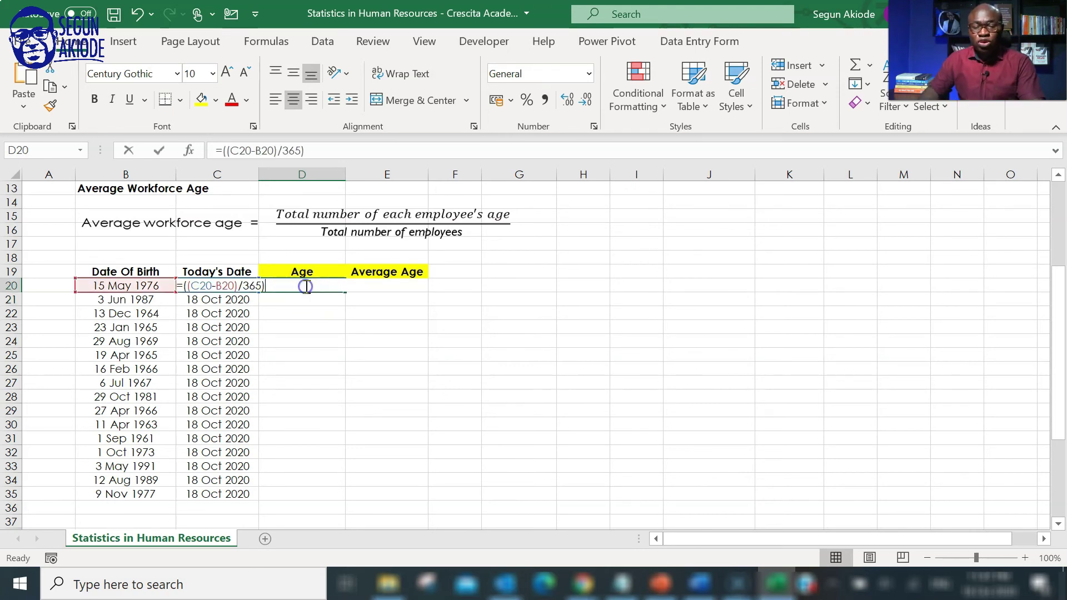
{"action": "left_click", "coordinate": [184, 286]}
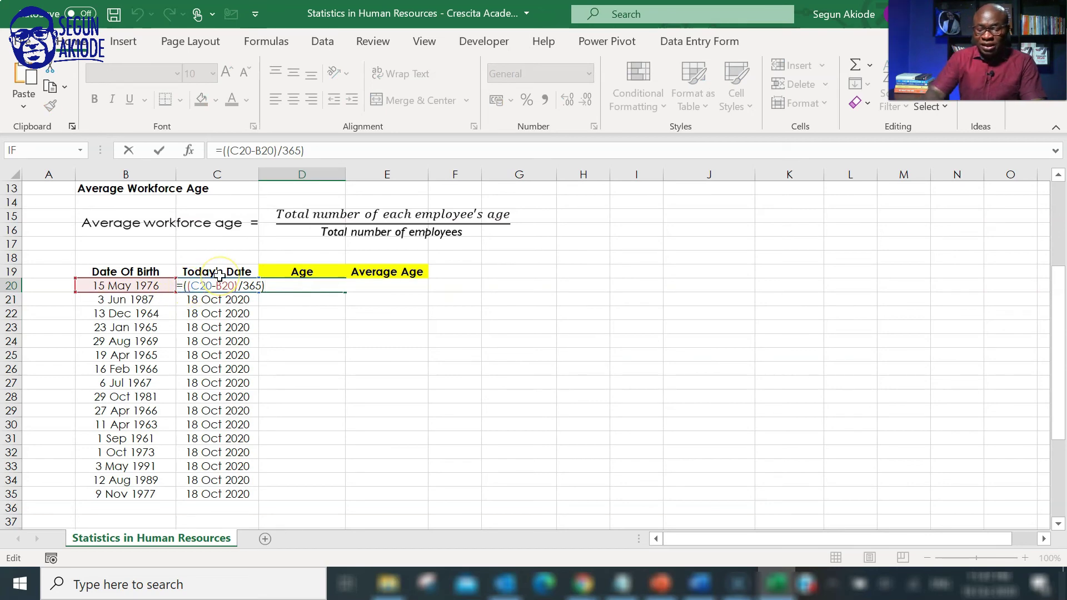
{"action": "type", "text": "INT"}
{"action": "key", "text": "Return"}
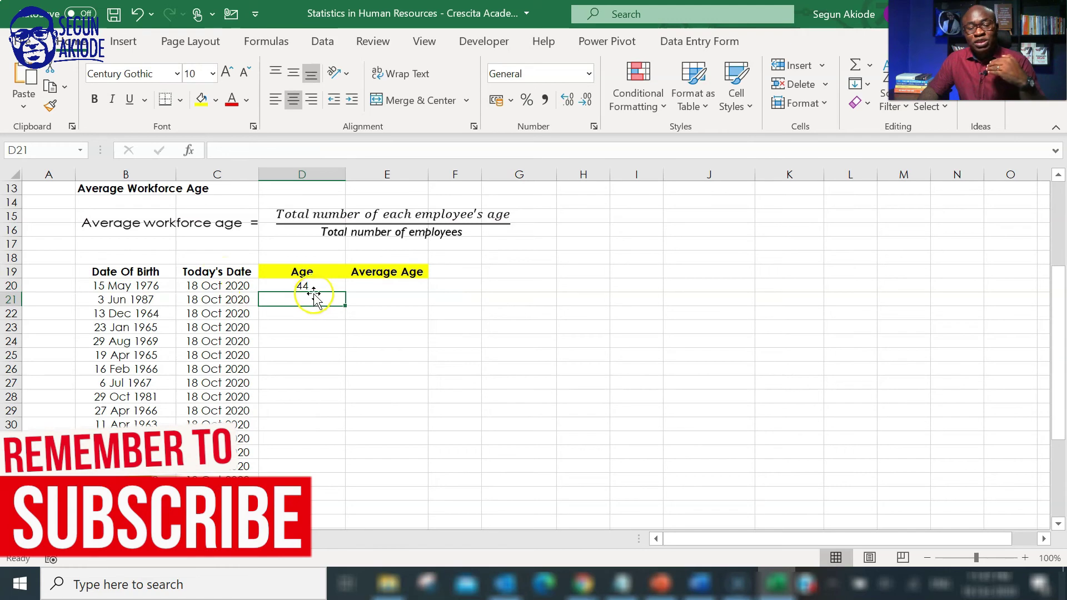
{"action": "left_click", "coordinate": [315, 293]}
{"action": "left_click", "coordinate": [323, 284]}
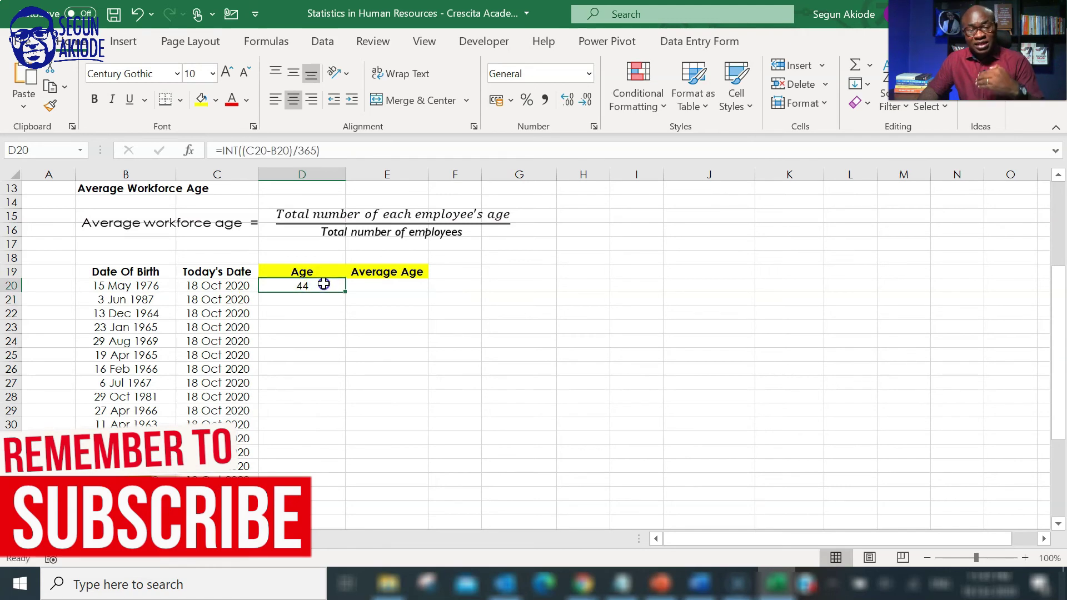
{"action": "double_click", "coordinate": [344, 291]}
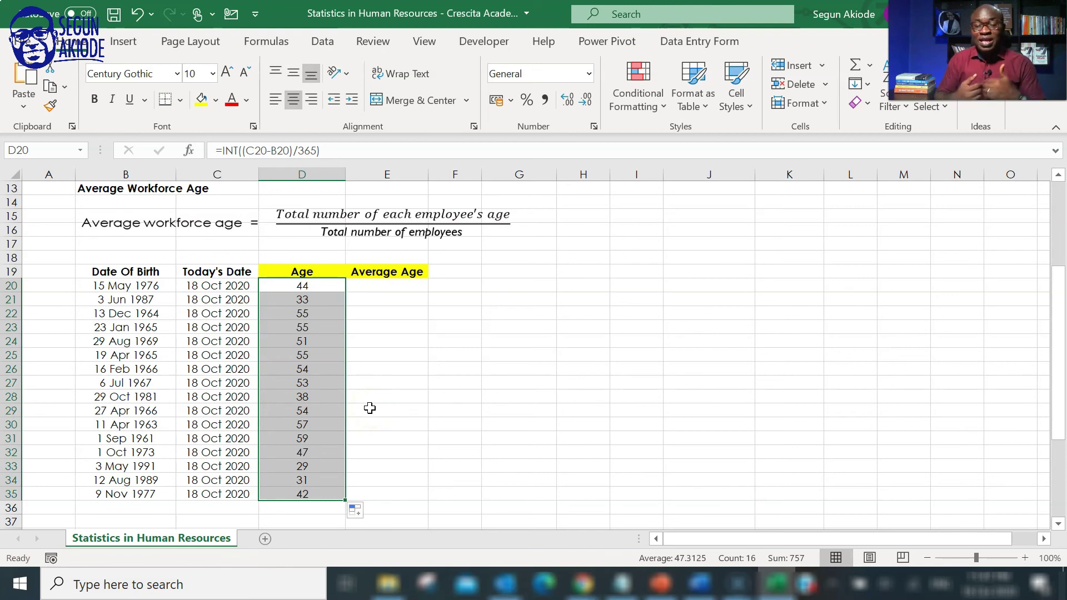
{"action": "double_click", "coordinate": [324, 300]}
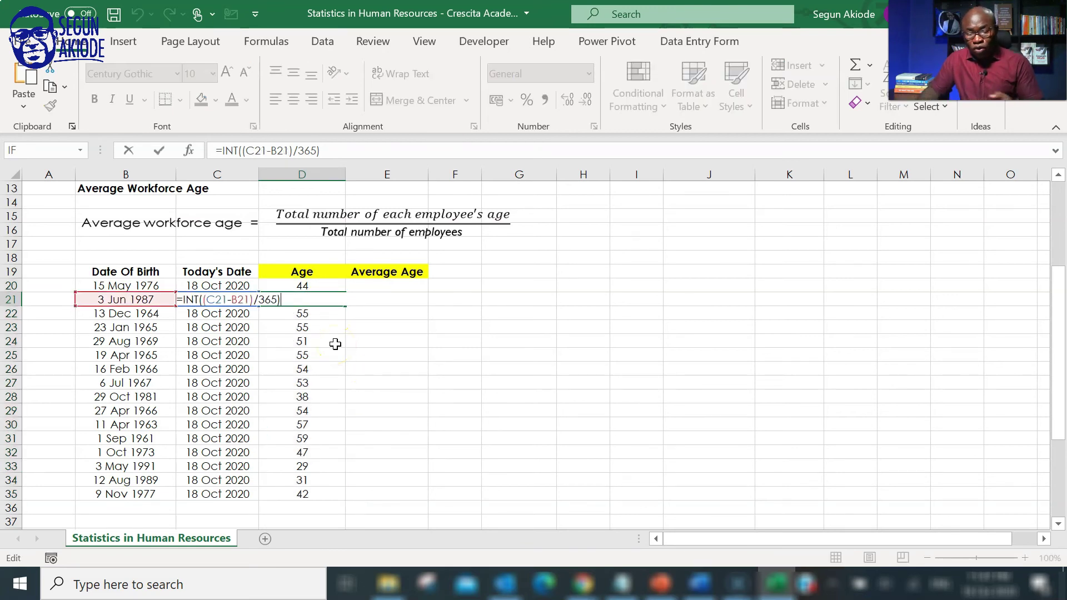
{"action": "key", "text": "Return"}
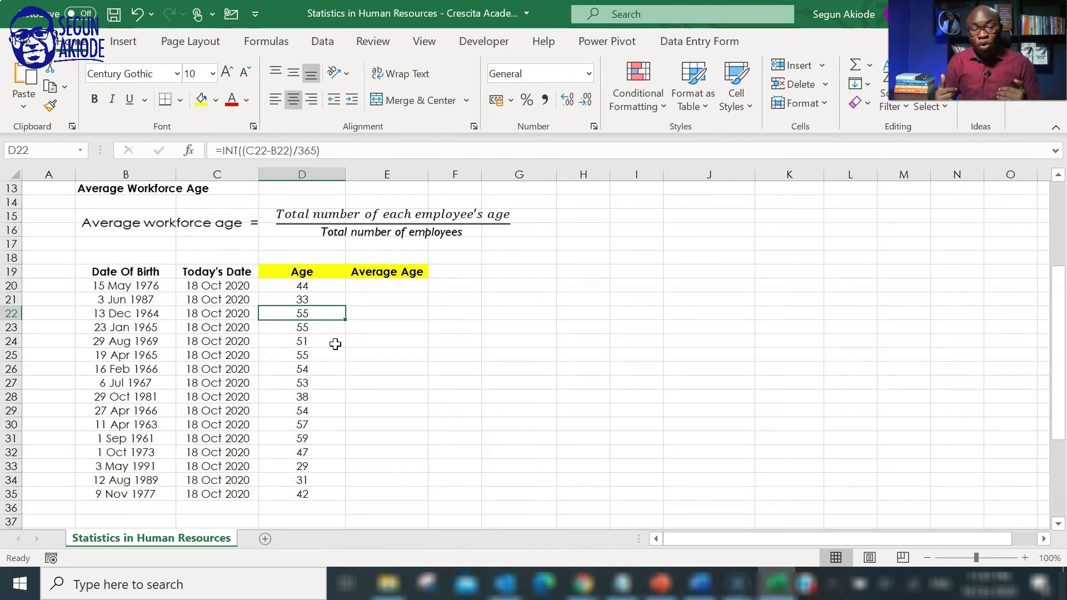
{"action": "left_click", "coordinate": [404, 286]}
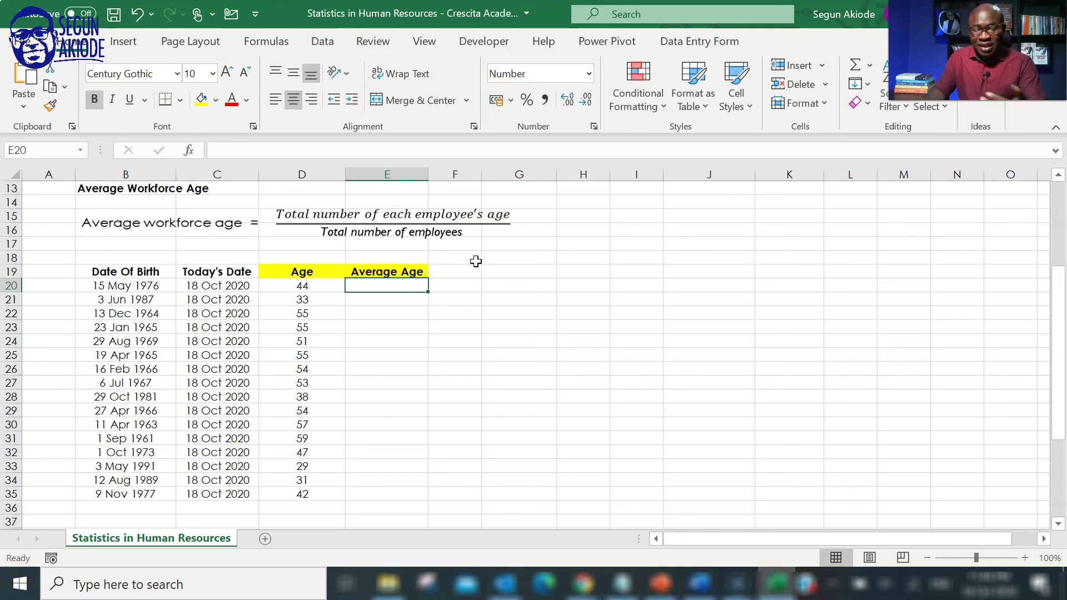
Enter =AVERAGE(D20:D35) in E20, giving an average workforce age of 47.
{"action": "left_click", "coordinate": [386, 283]}
{"action": "type", "text": "="}
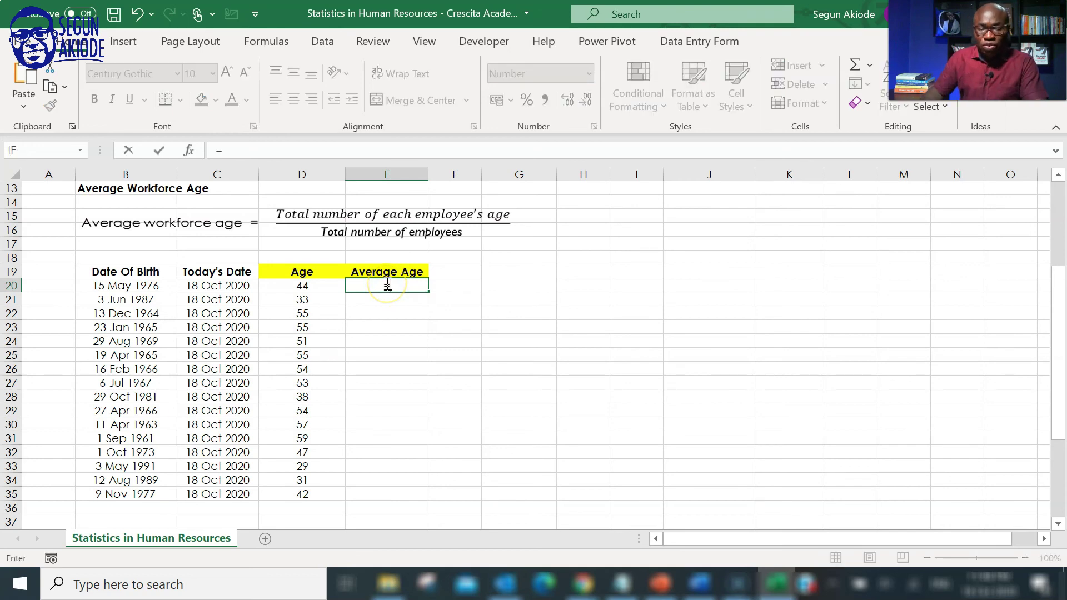
{"action": "type", "text": "Averag"}
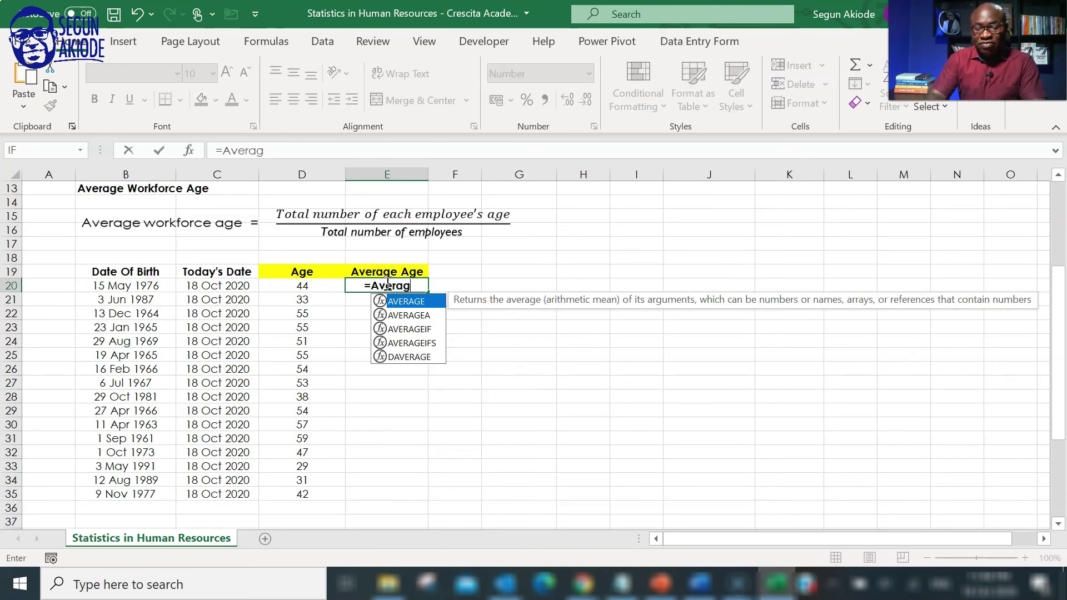
{"action": "type", "text": "e("}
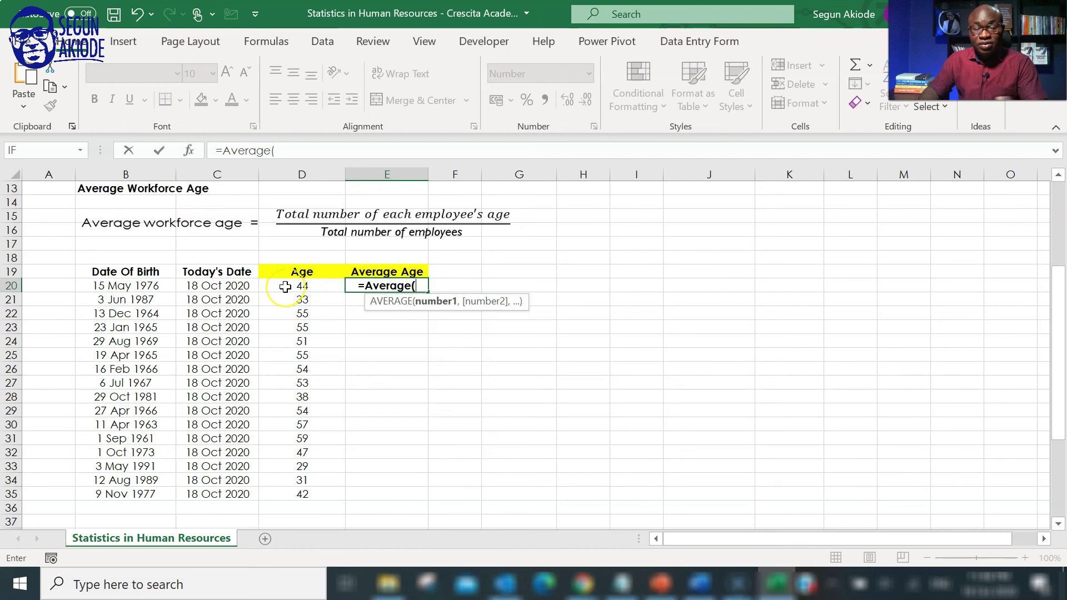
{"action": "left_click_drag", "start_coordinate": [285, 287], "coordinate": [293, 494]}
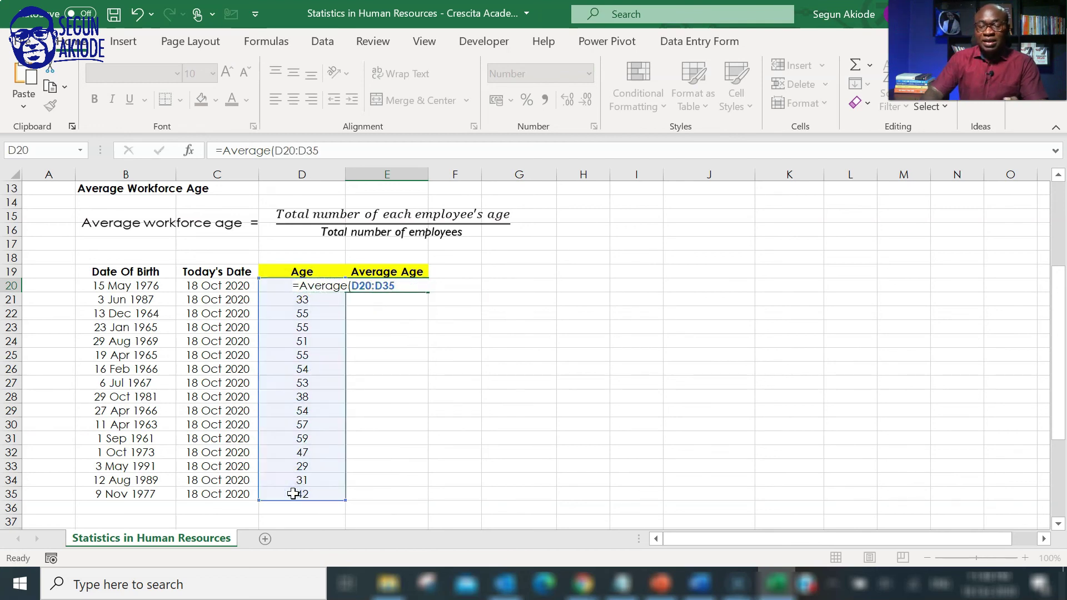
{"action": "key", "text": "Return"}
{"action": "left_click", "coordinate": [423, 287]}
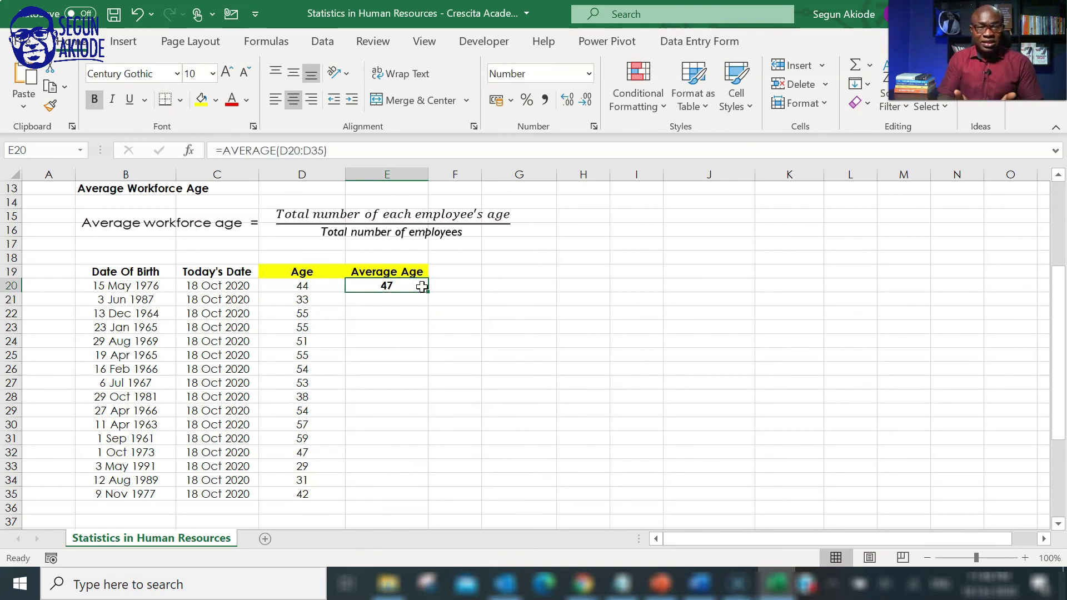
Enter =MEDIAN(C42:E43) in C45, giving a median salary of 4,000,000.00.
{"action": "scroll", "coordinate": [508, 423], "scroll_direction": "down", "scroll_amount": 4}
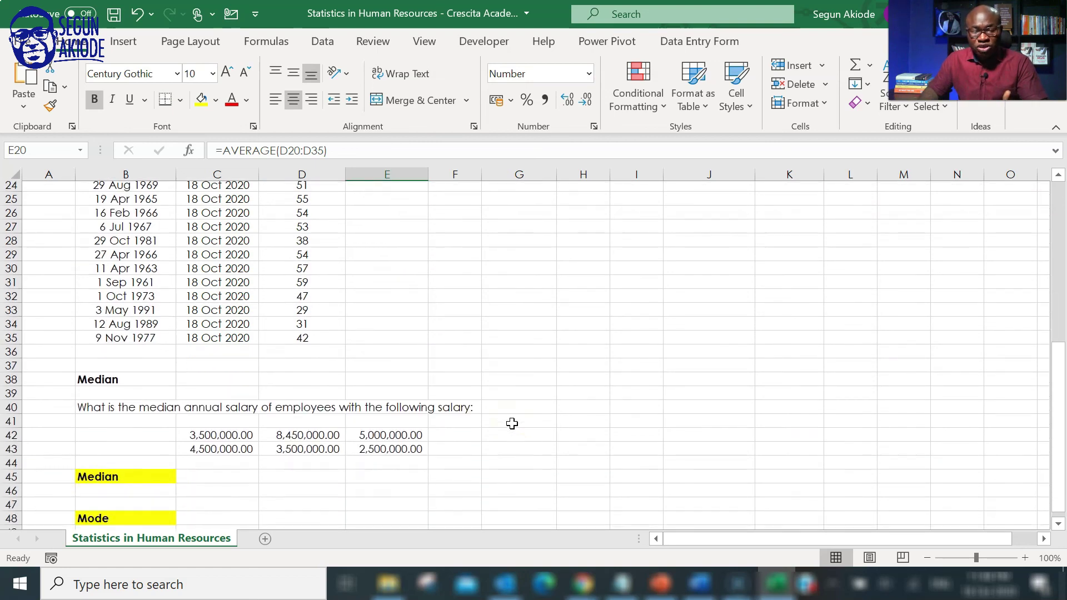
{"action": "scroll", "coordinate": [512, 424], "scroll_direction": "down", "scroll_amount": 2}
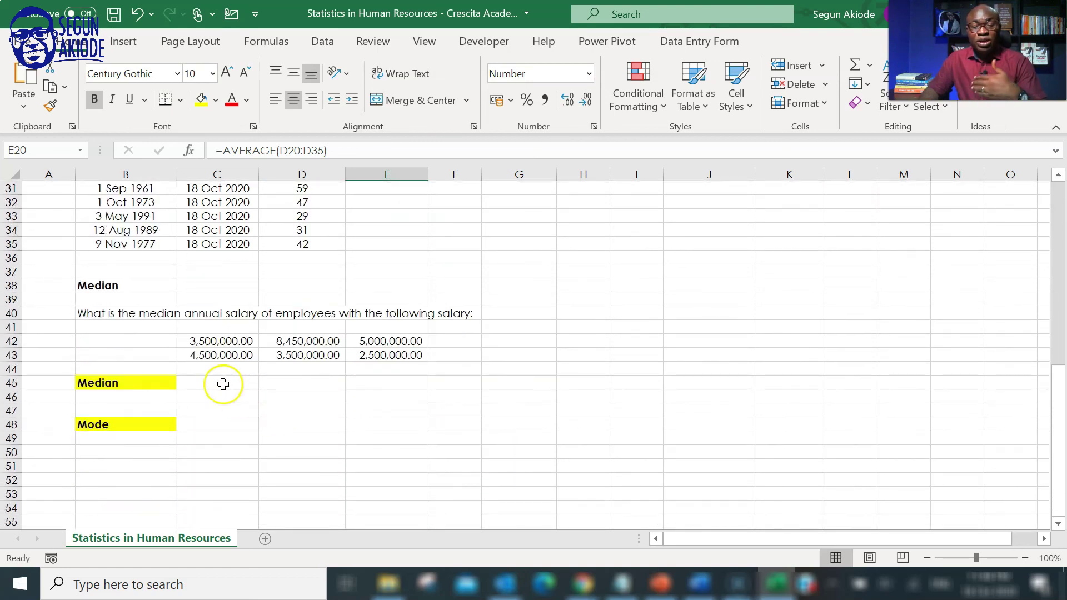
{"action": "left_click", "coordinate": [223, 384]}
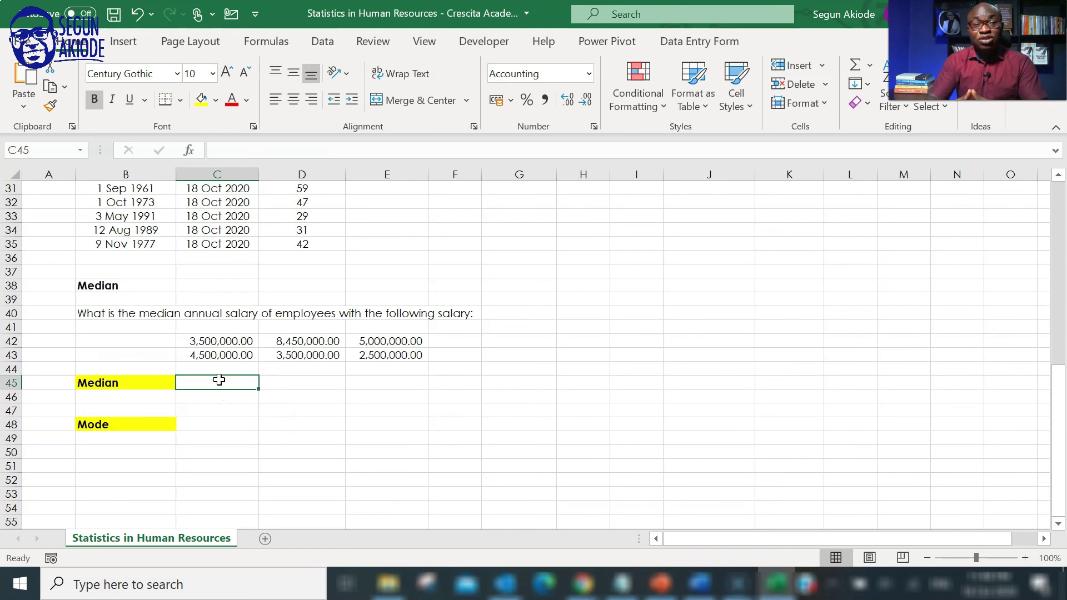
{"action": "type", "text": "=Me"}
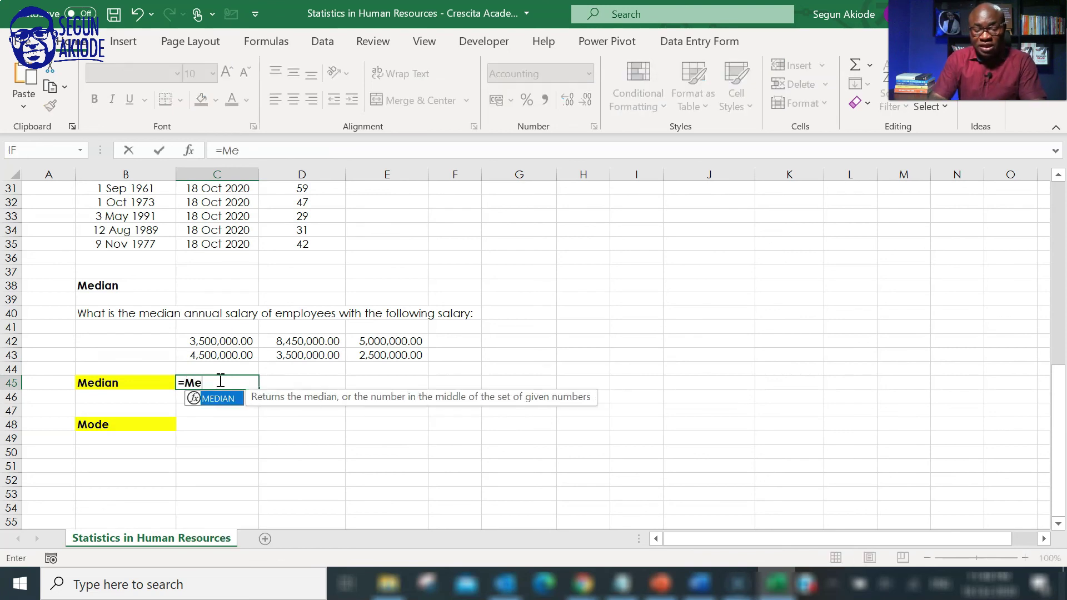
{"action": "type", "text": "dian("}
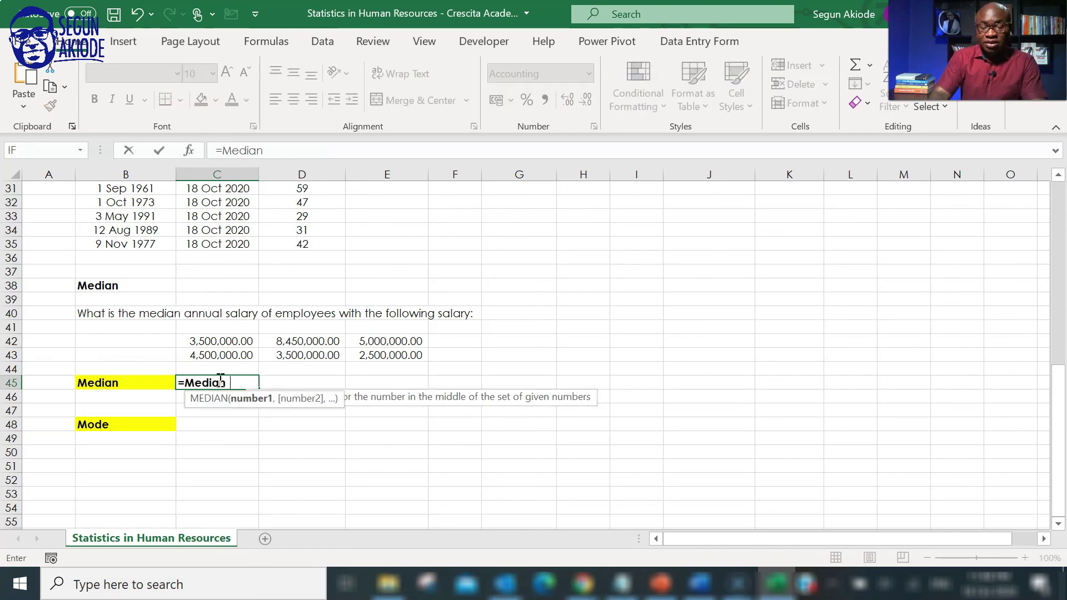
{"action": "left_click", "coordinate": [214, 341]}
{"action": "left_click_drag", "start_coordinate": [214, 341], "coordinate": [384, 349]}
{"action": "key", "text": "Return"}
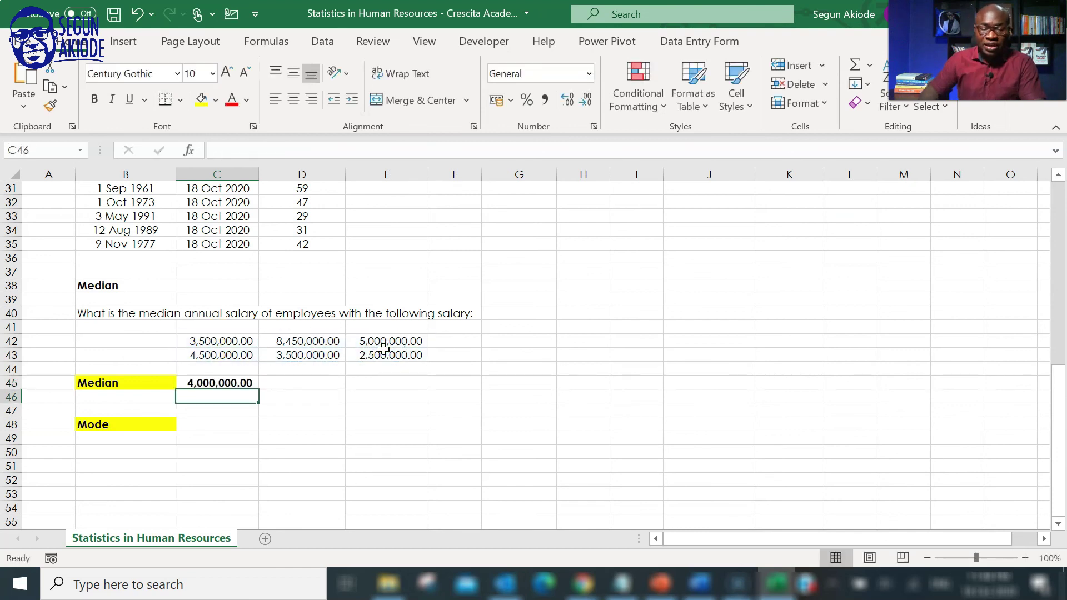
Review the average salary formula in C9 and the median formula in C45.
{"action": "left_click", "coordinate": [232, 424]}
{"action": "scroll", "coordinate": [231, 423], "scroll_direction": "up", "scroll_amount": 10}
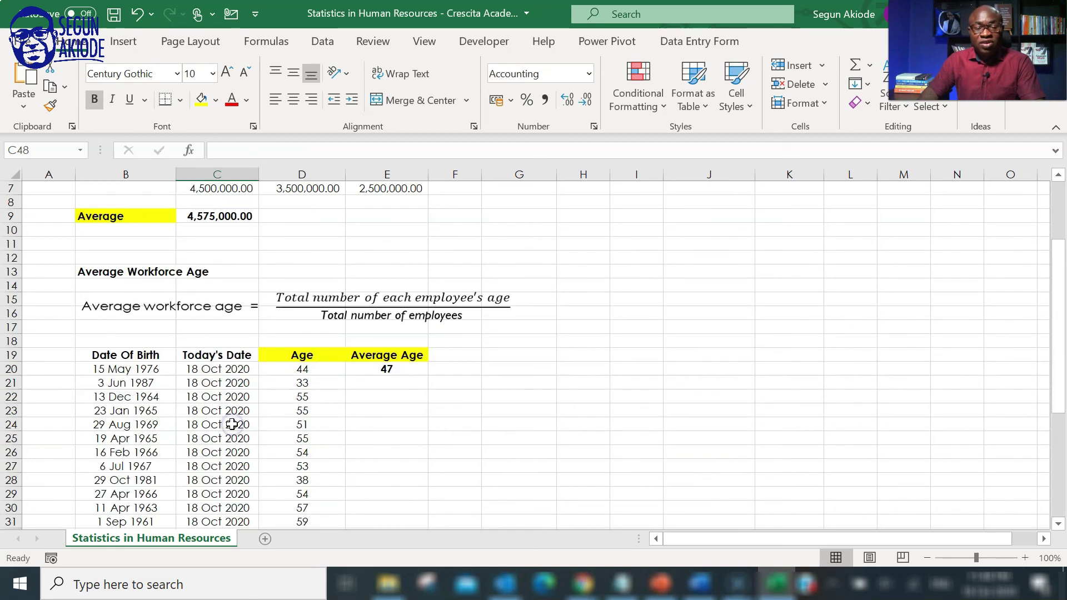
{"action": "left_click", "coordinate": [205, 296]}
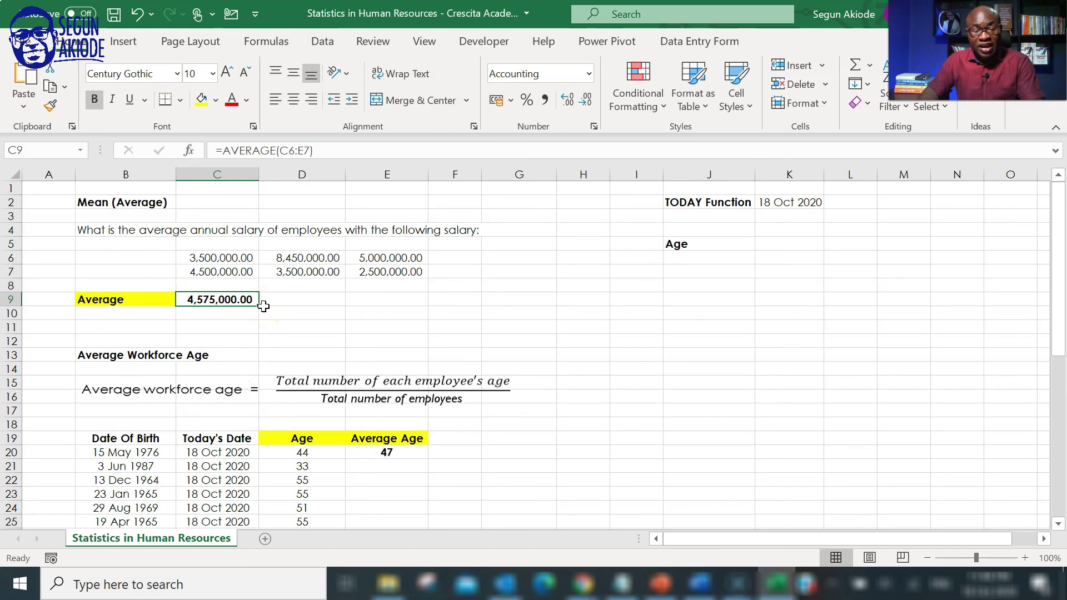
{"action": "scroll", "coordinate": [264, 306], "scroll_direction": "down", "scroll_amount": 11}
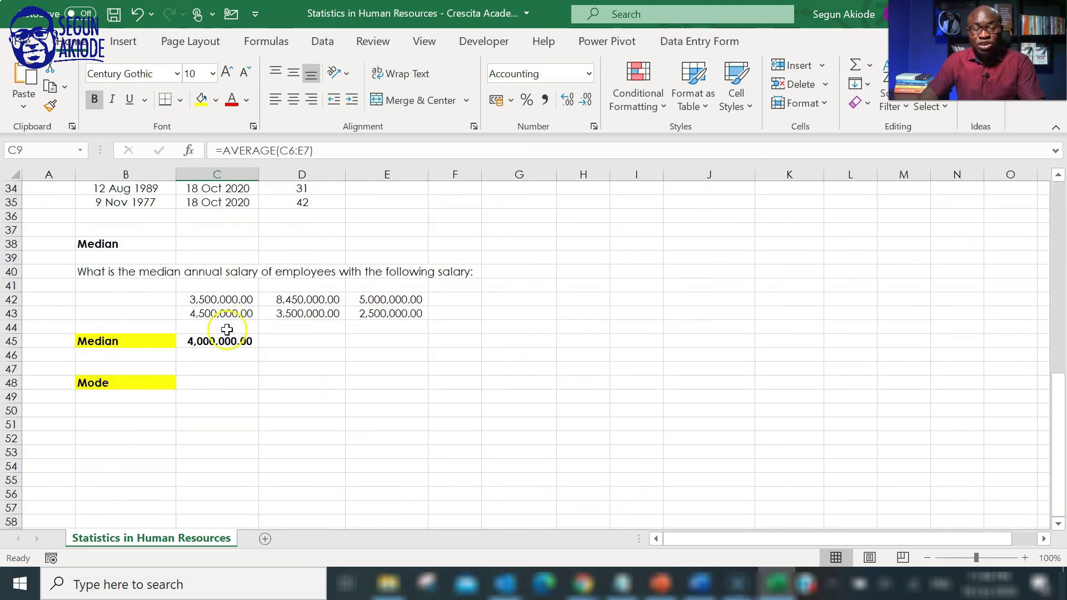
{"action": "left_click", "coordinate": [213, 343]}
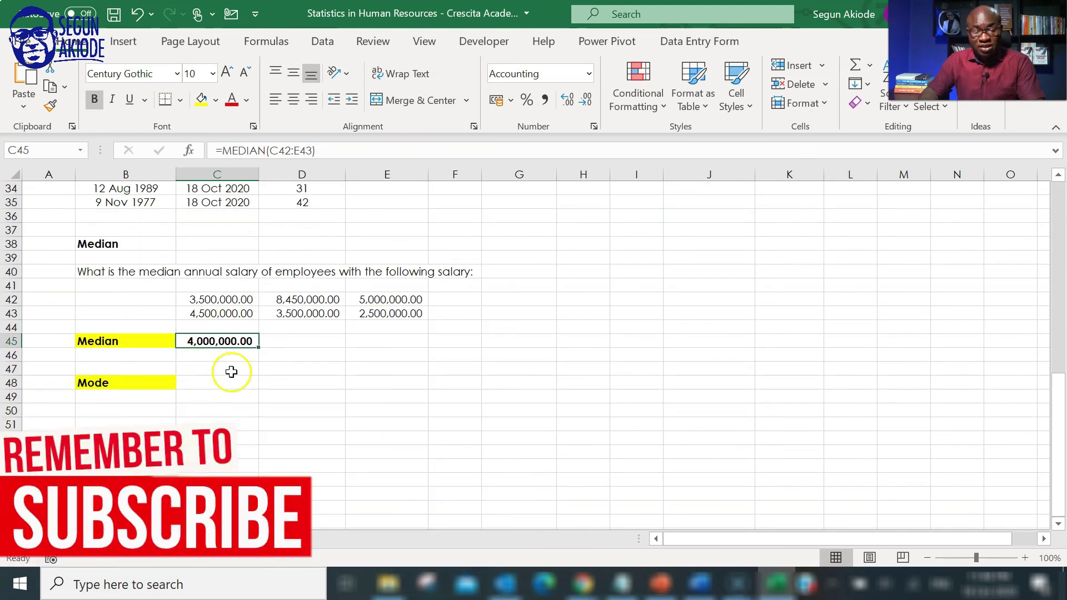
Enter =MODE(C42:E43) in C48, returning 3,500,000.00 as the most frequent salary.
{"action": "left_click", "coordinate": [220, 383]}
{"action": "type", "text": "="}
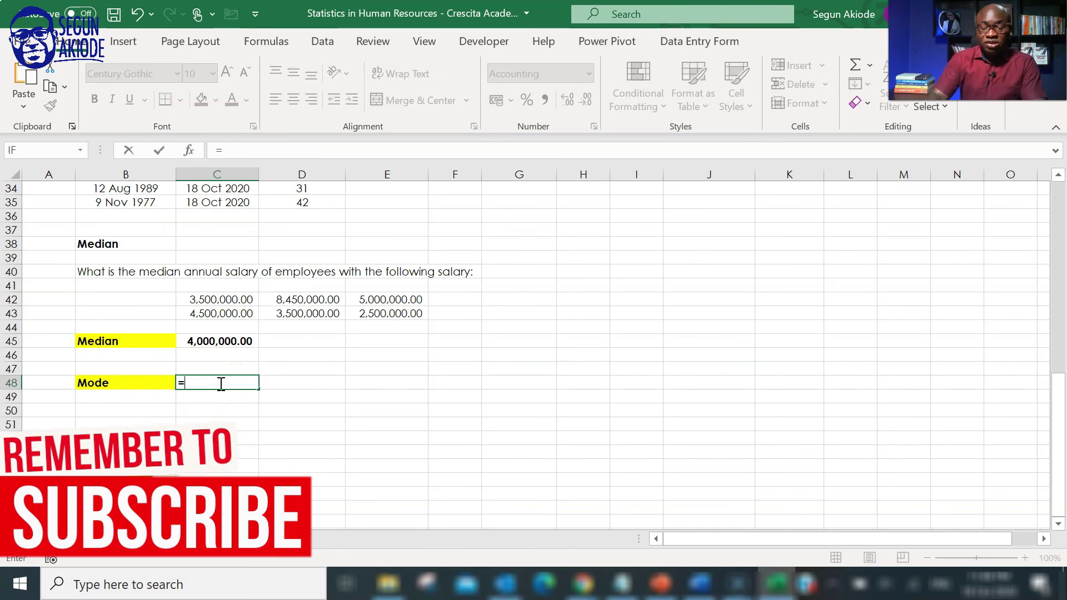
{"action": "type", "text": "Mode"}
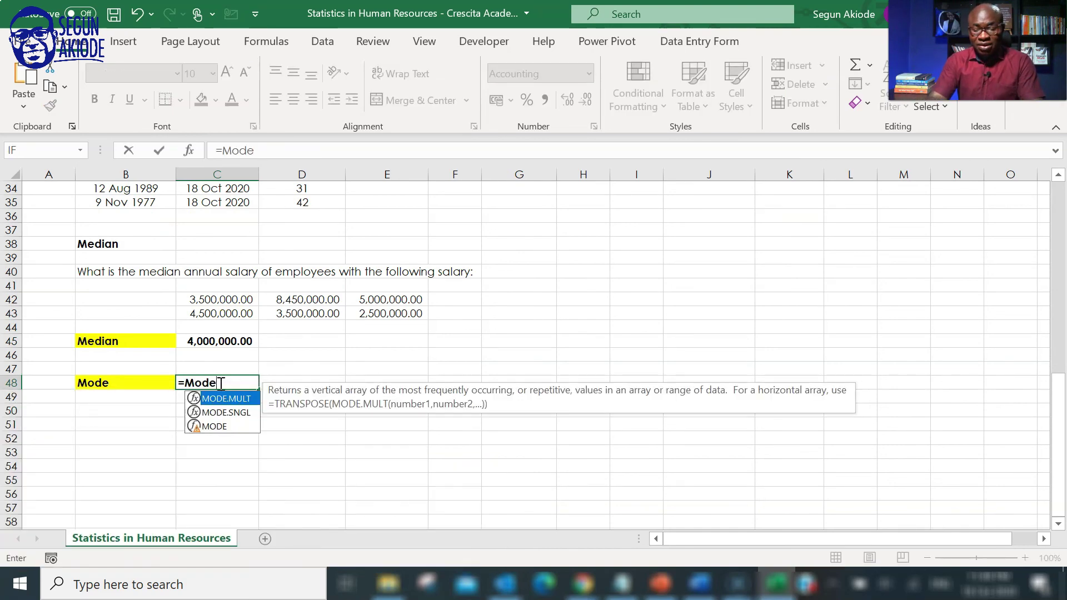
{"action": "type", "text": "("}
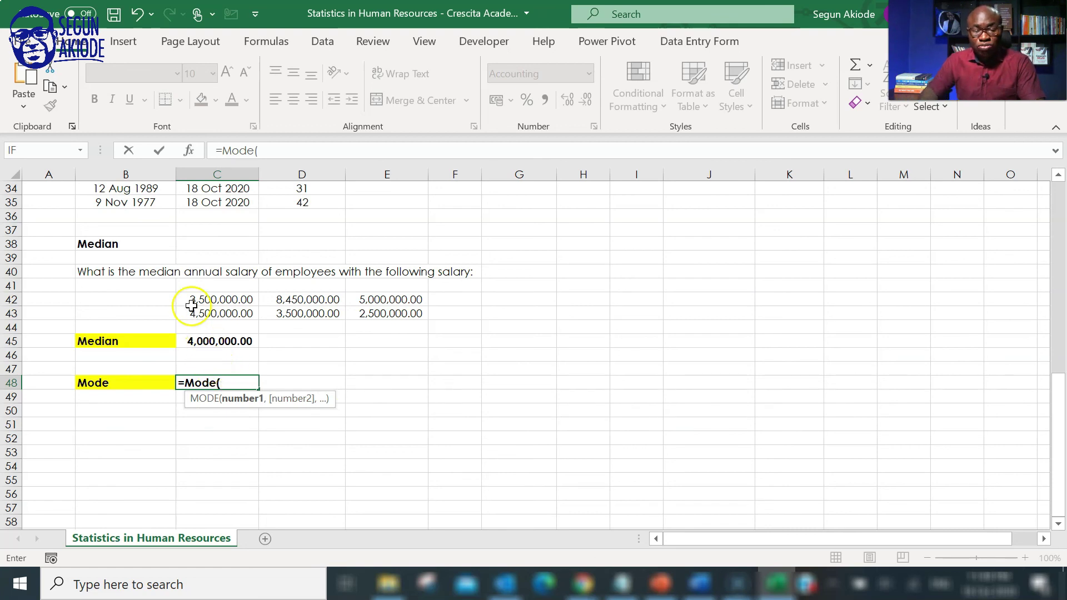
{"action": "left_click_drag", "start_coordinate": [197, 301], "coordinate": [417, 312]}
{"action": "key", "text": "Return"}
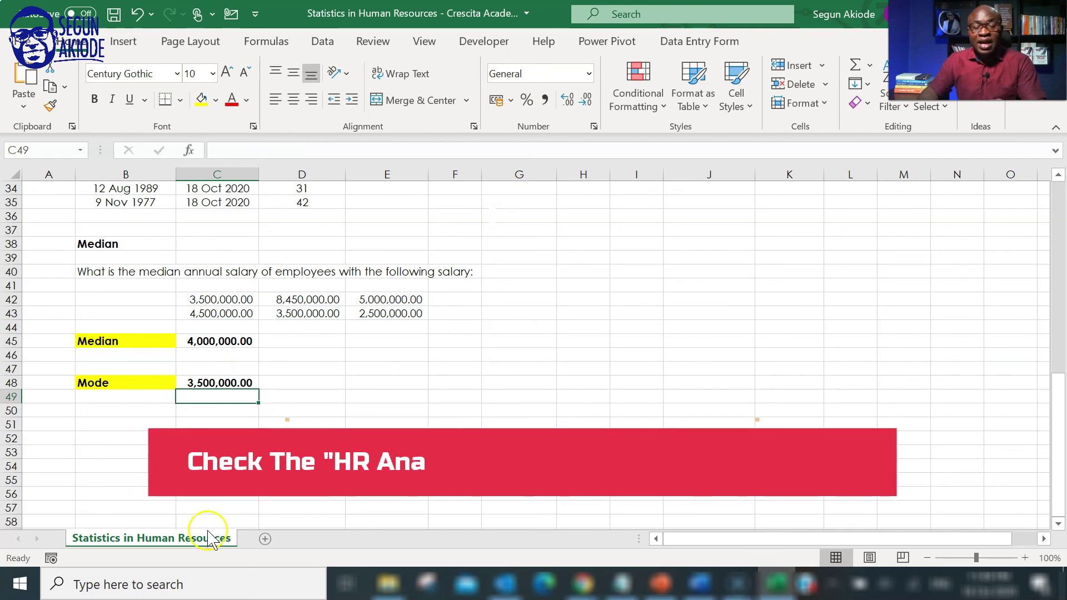
{"action": "left_click", "coordinate": [231, 380]}
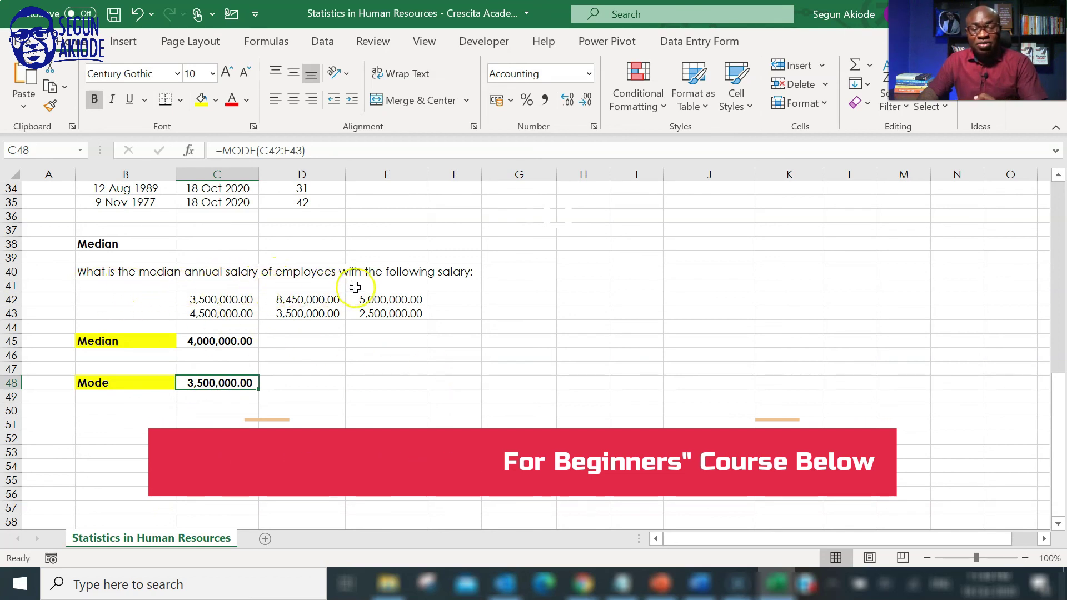
{"action": "scroll", "coordinate": [489, 354], "scroll_direction": "up", "scroll_amount": 2}
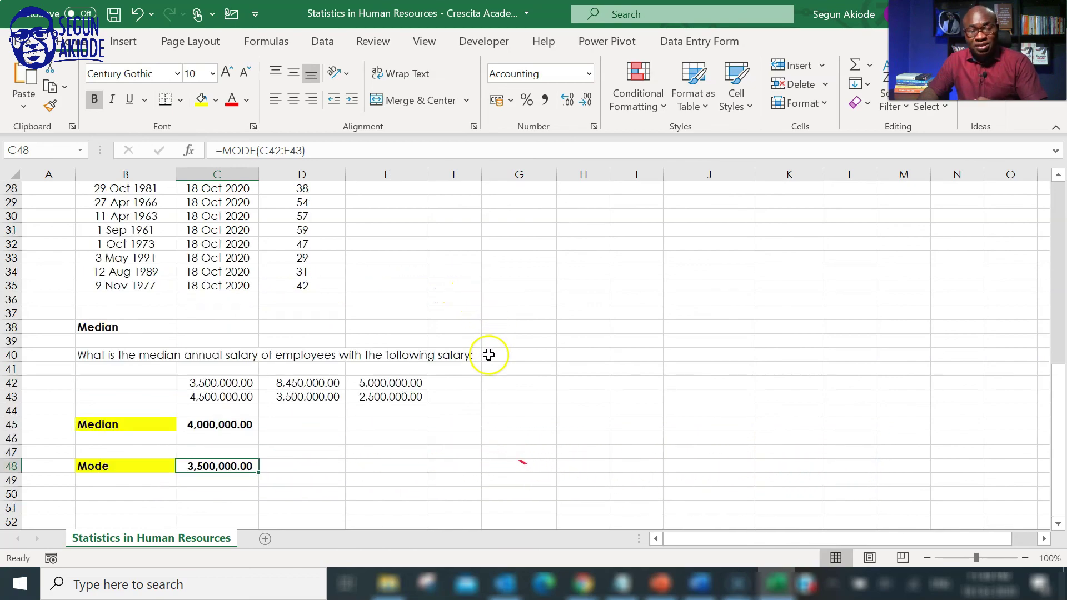